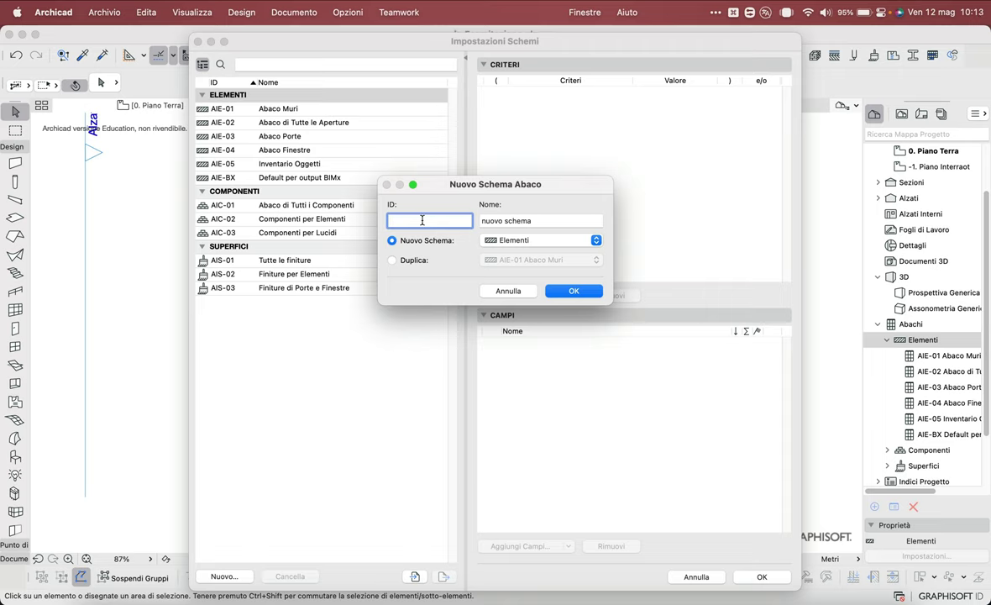
Create a new element schedule scheme with ID AF-01 and name "Tabella verifica superfici finestre".
text(AF-01)
key(Tab)
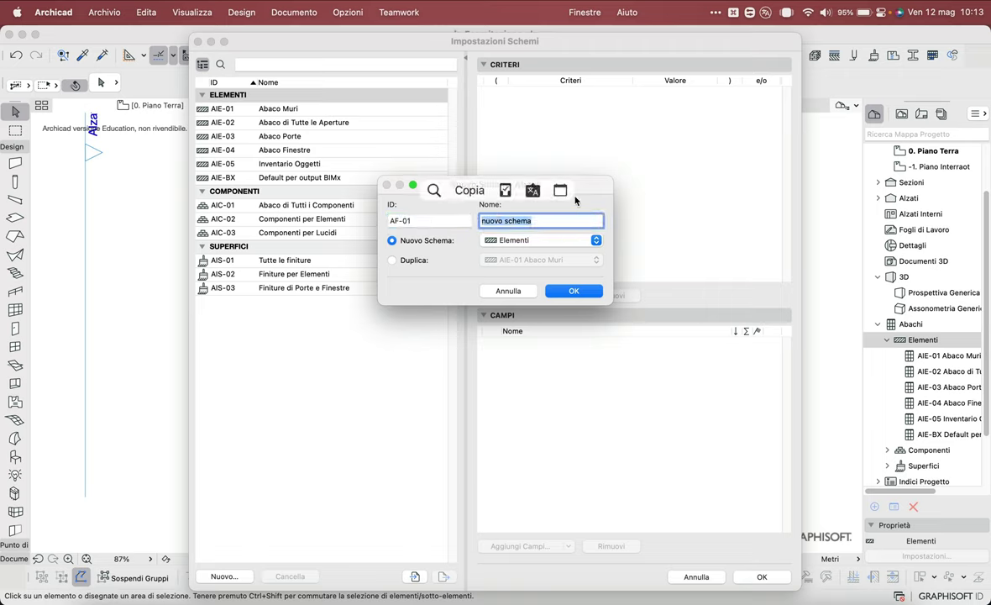
text(T)
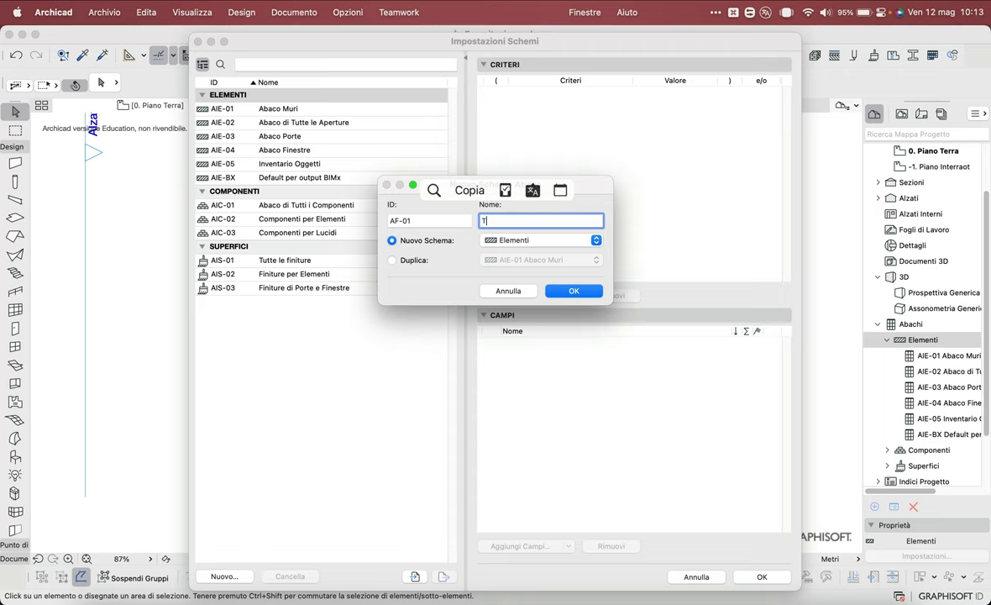
text(abella ver)
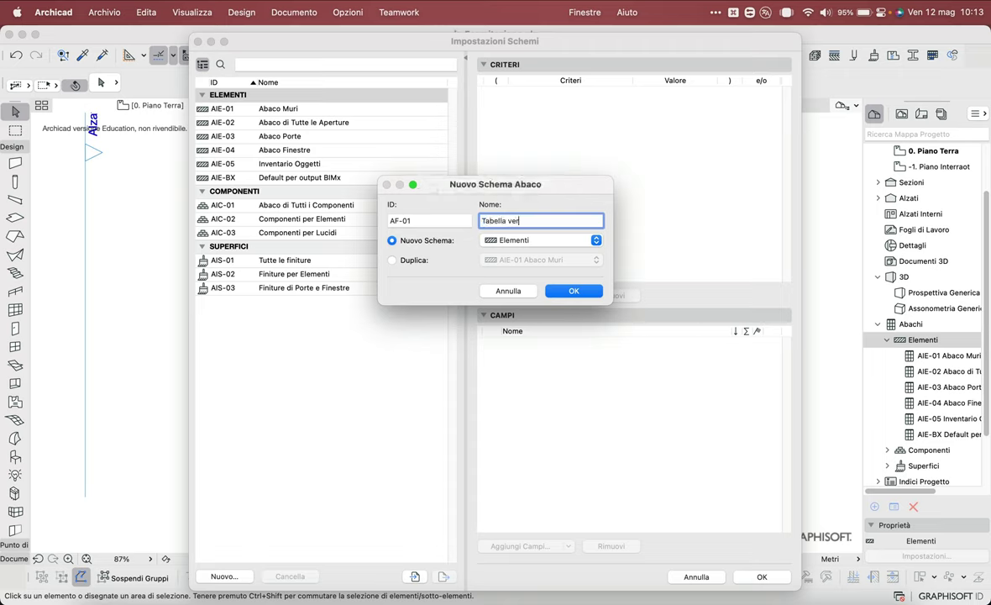
text(ifica superfici finestre)
click(575, 290)
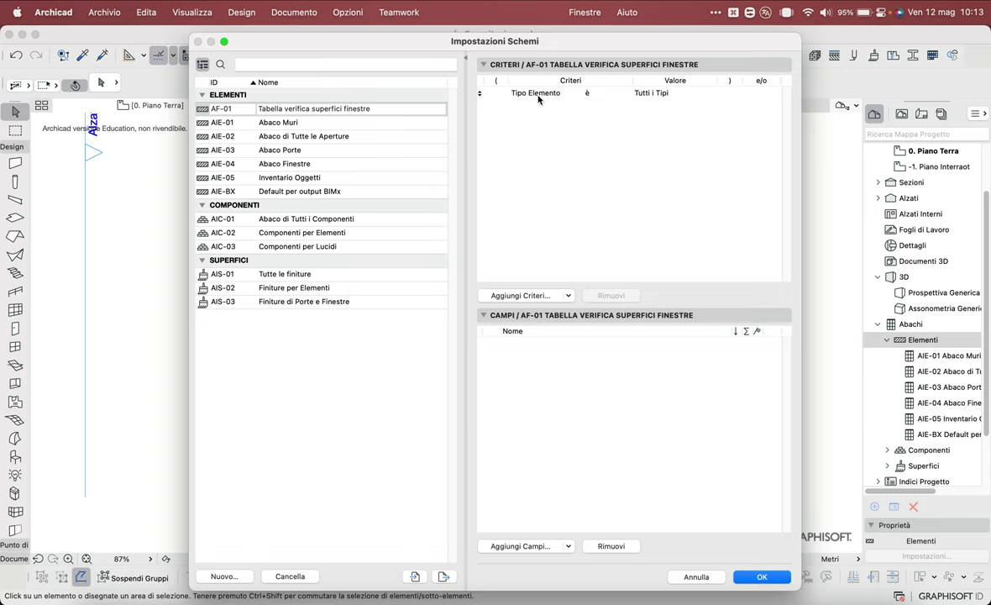
Set the element type criterion of scheme AF-01 to Zona.
click(654, 94)
click(659, 92)
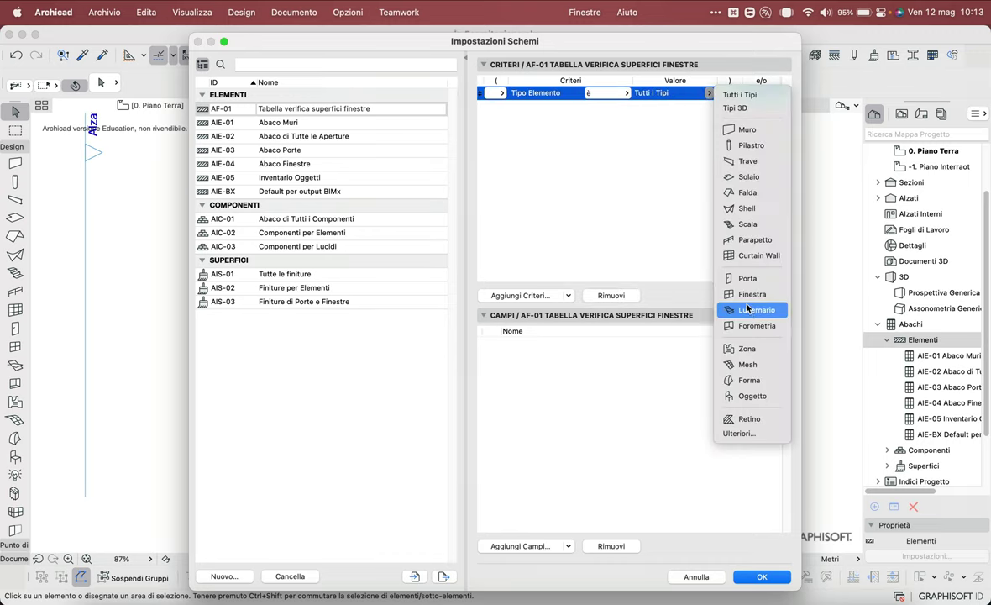
click(747, 348)
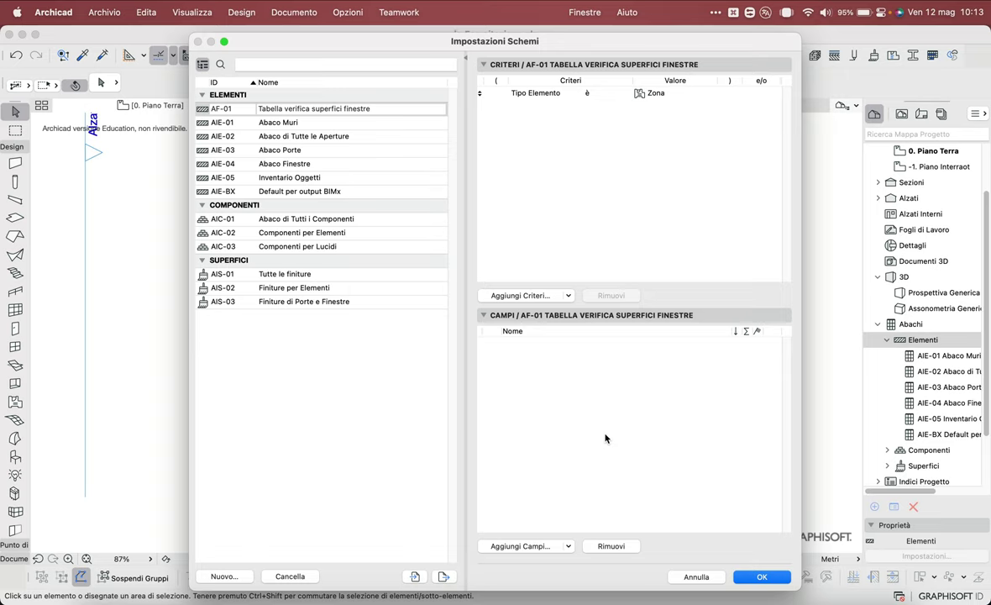
Add the zone field Nome Zona and the general field Nome Piano Ospite to the AF-01 scheme.
click(531, 546)
text(nome)
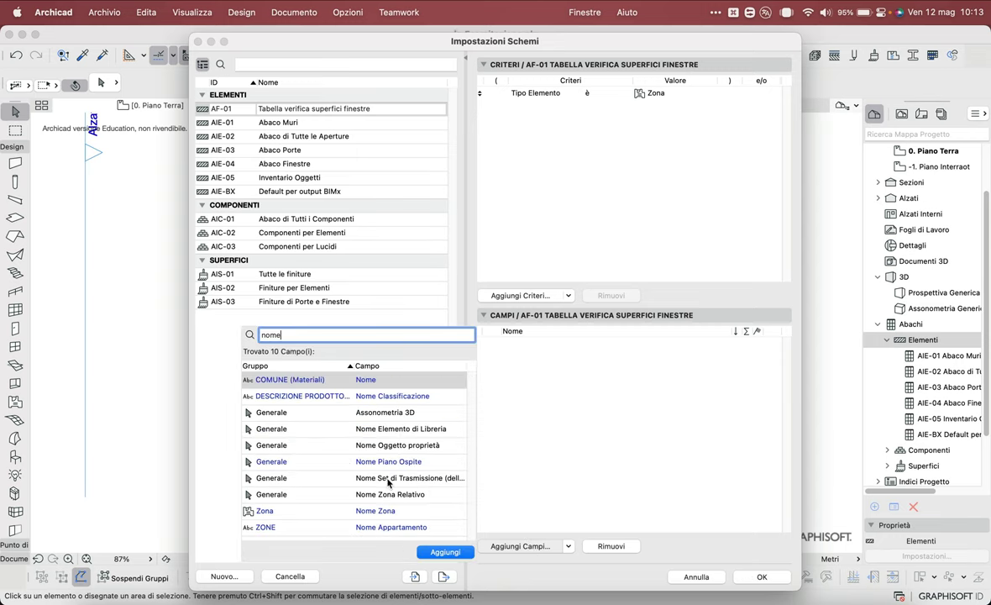
double_click(384, 512)
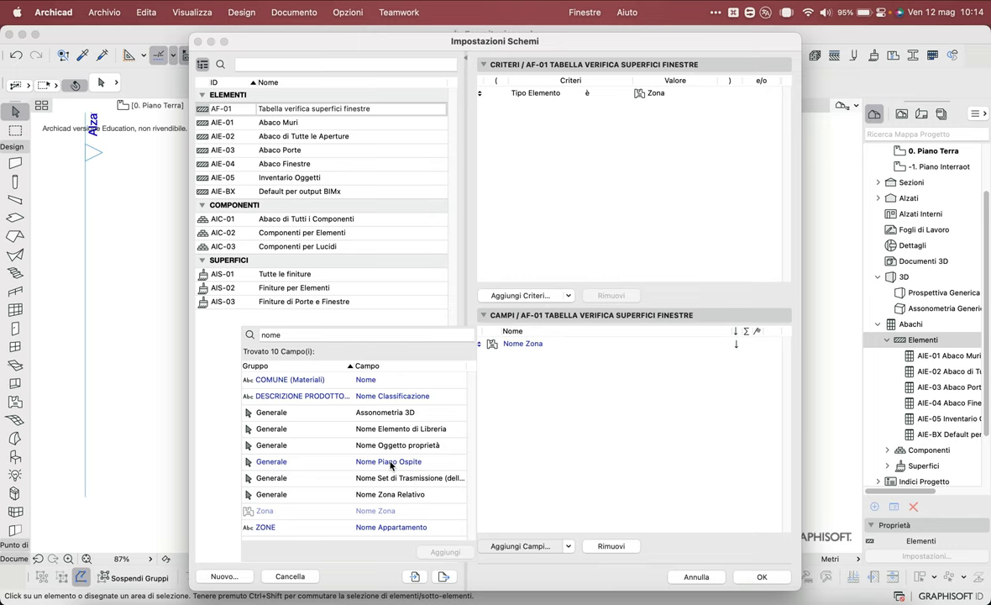
double_click(390, 462)
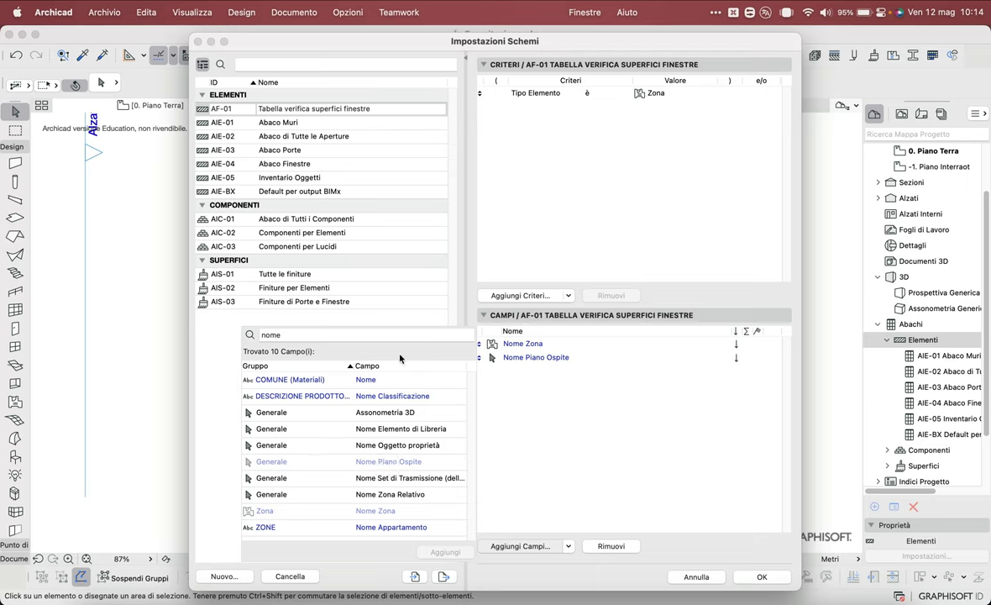
drag(288, 334, 255, 330)
key(Escape)
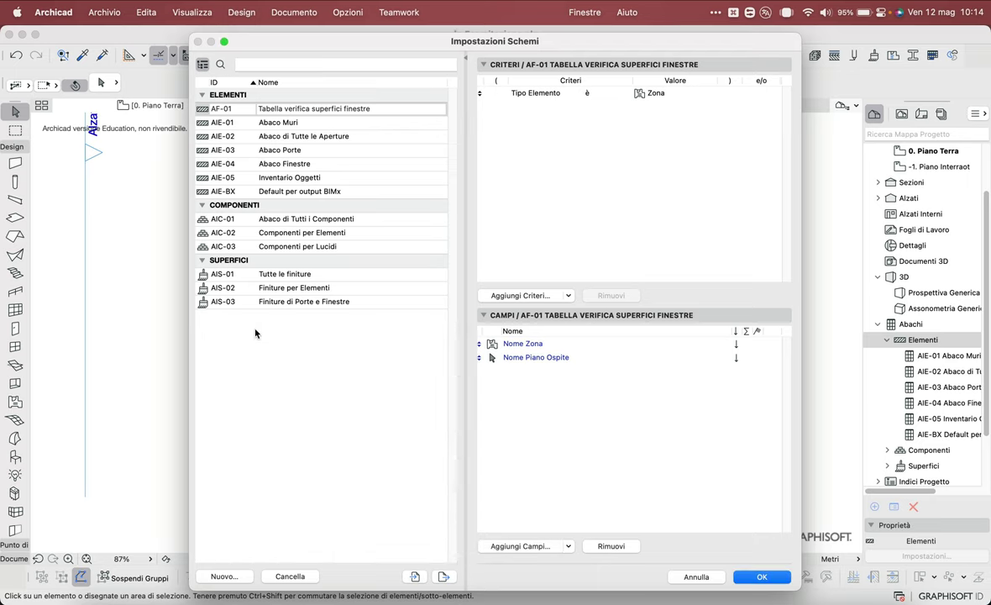
Add the zone field Area misurata netta to the AF-01 scheme.
click(515, 546)
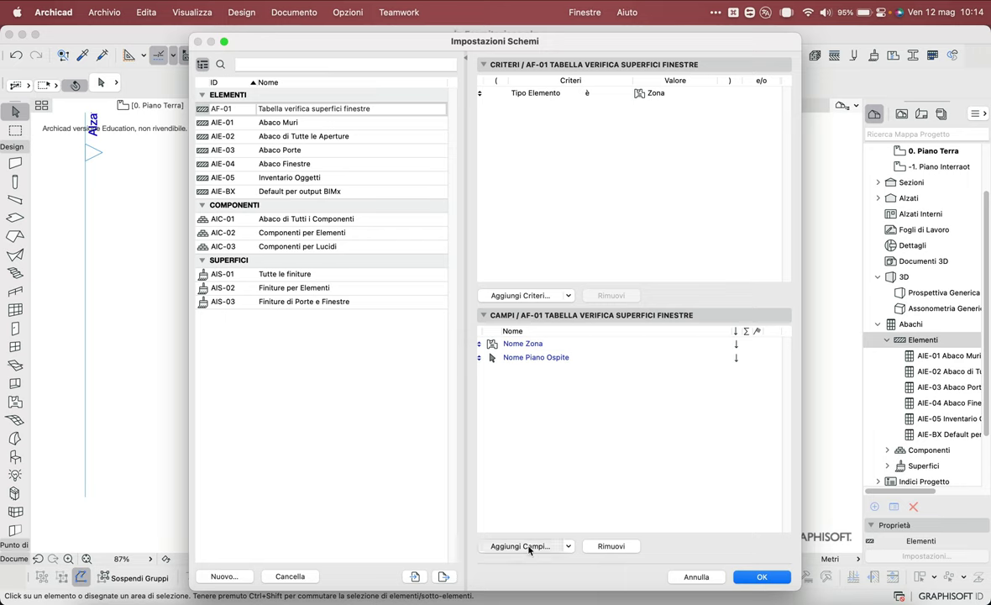
text(area m)
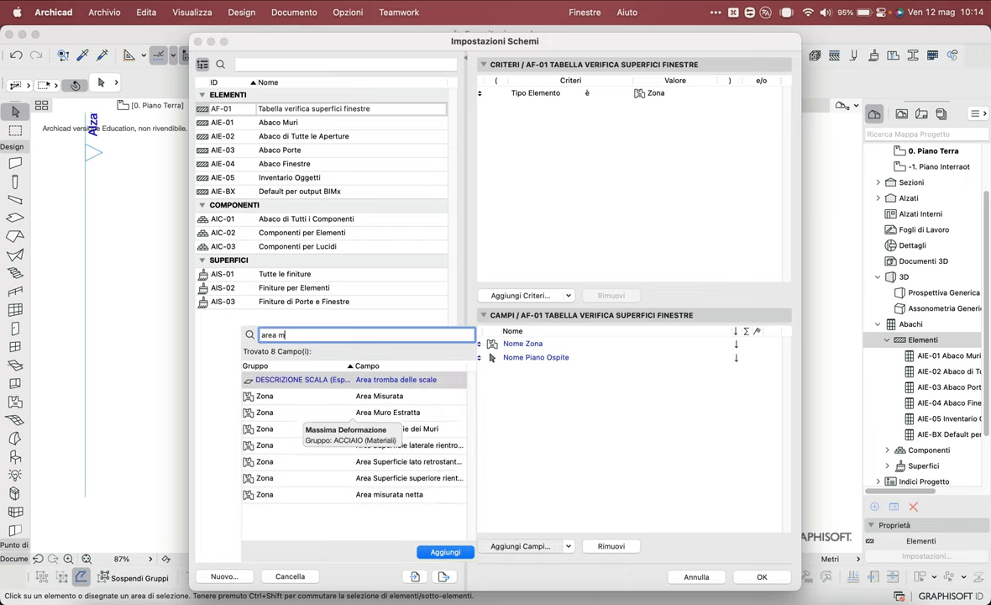
text(isu)
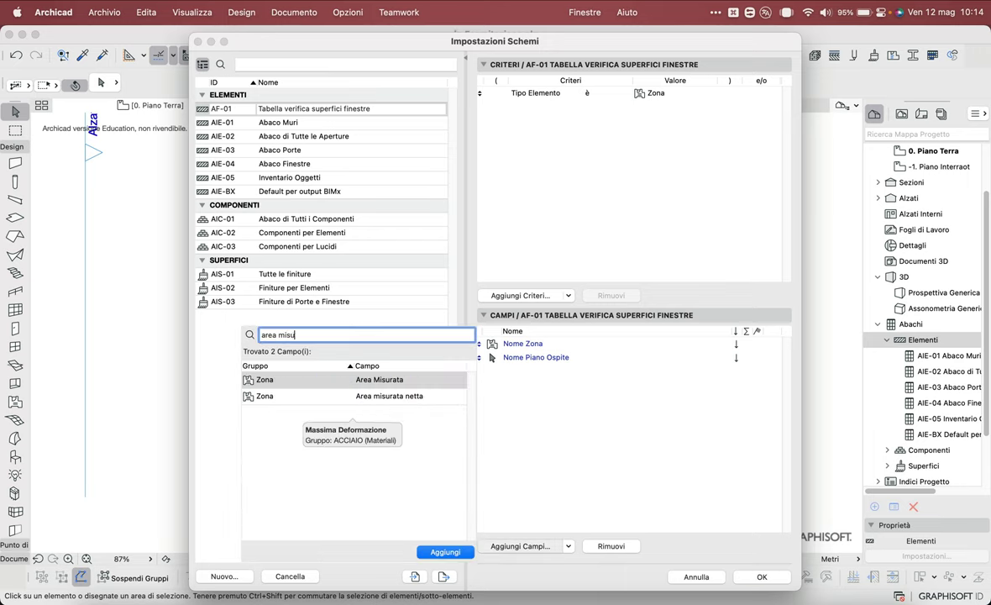
click(383, 398)
double_click(383, 398)
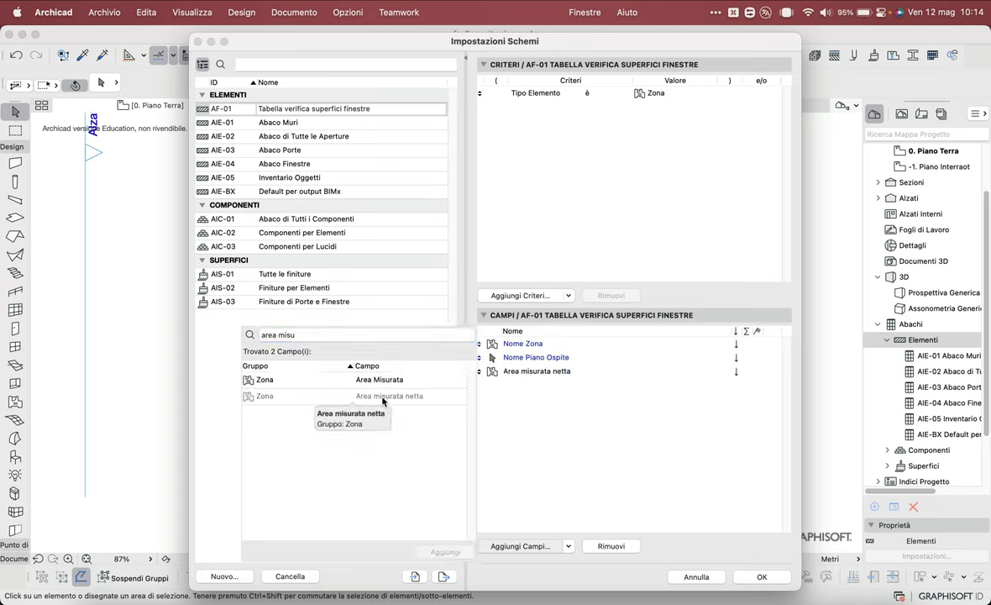
Add the zone field Area Superficie delle Finestre to the AF-01 scheme and save the scheme settings.
click(537, 548)
click(538, 548)
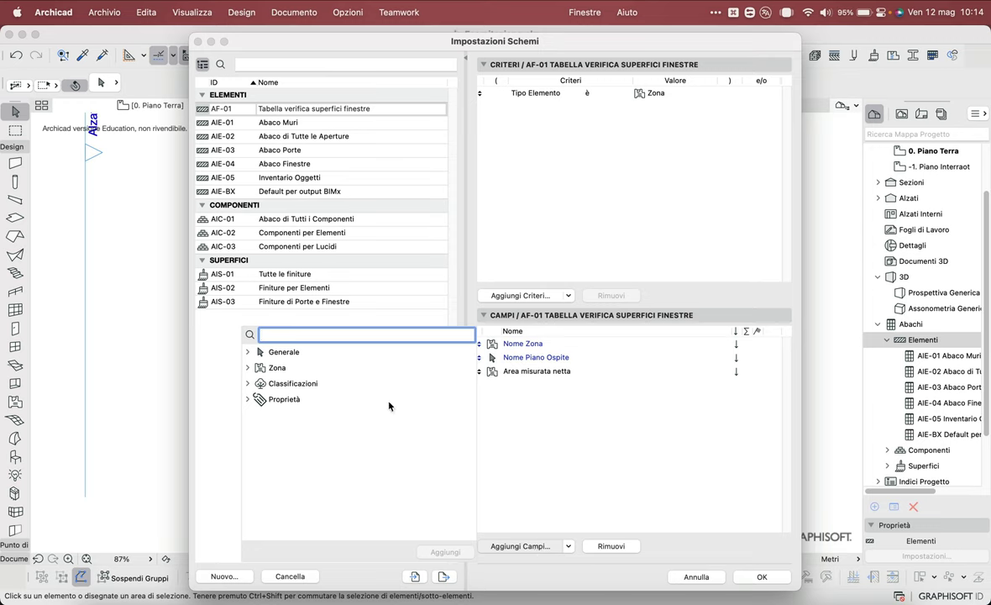
text(are)
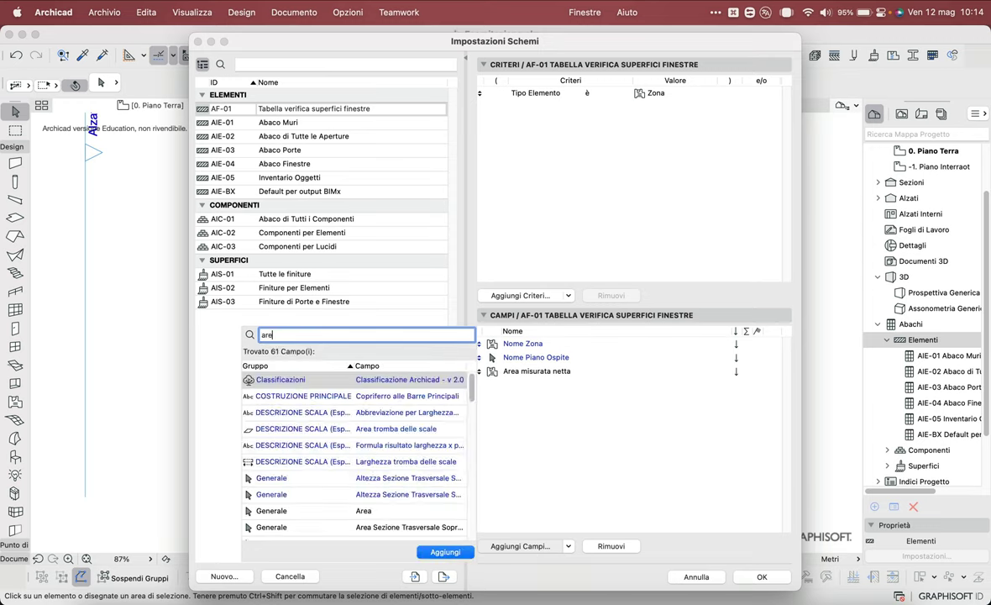
text(a superfi)
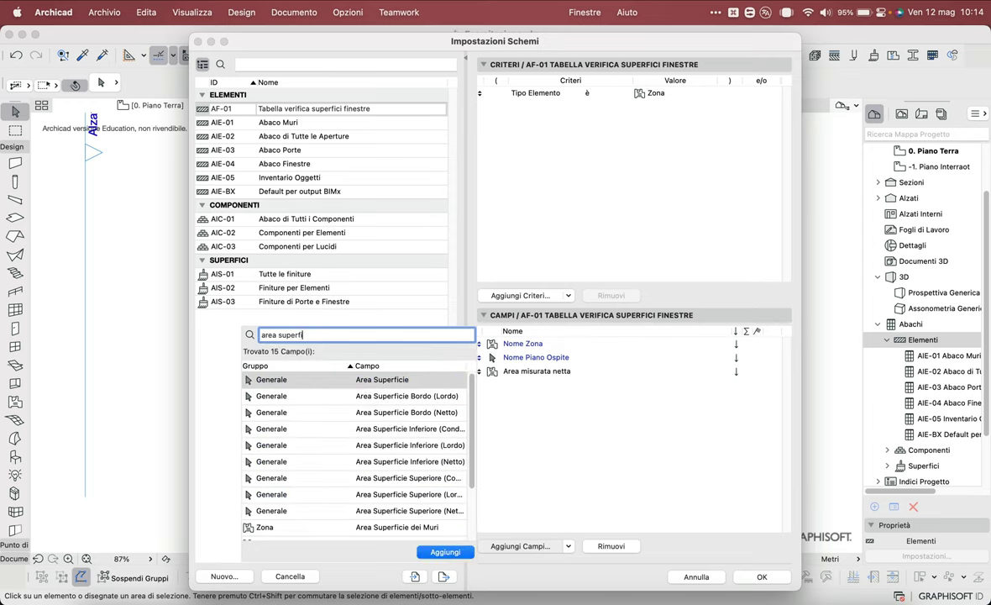
text(cie de)
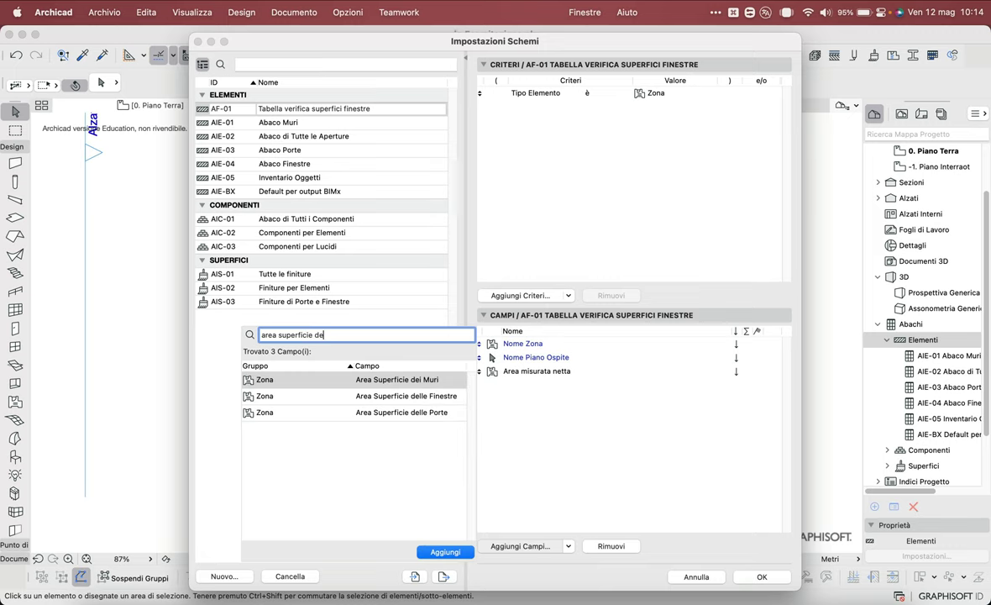
text(ll)
double_click(389, 381)
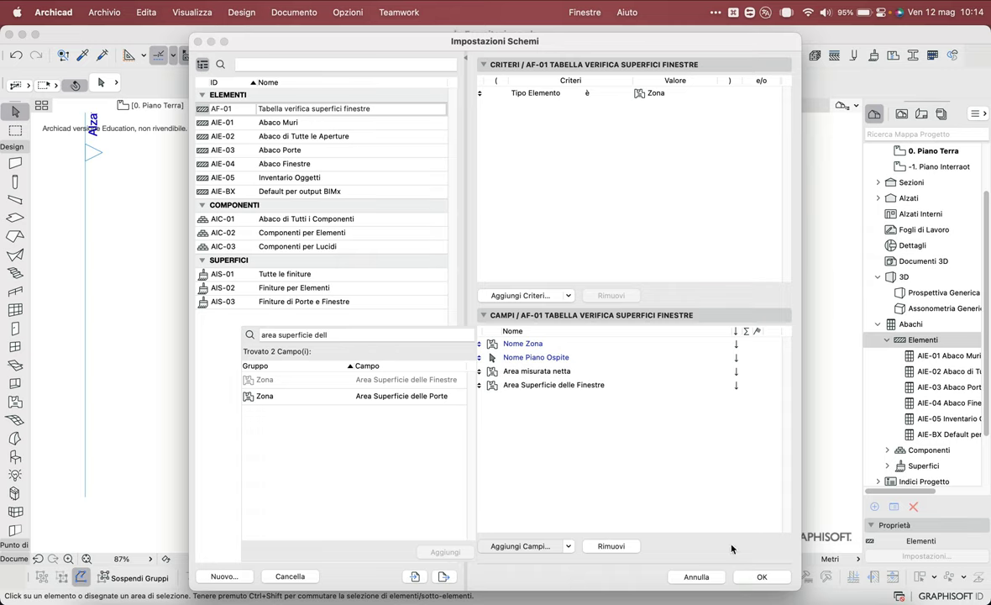
click(694, 538)
click(759, 578)
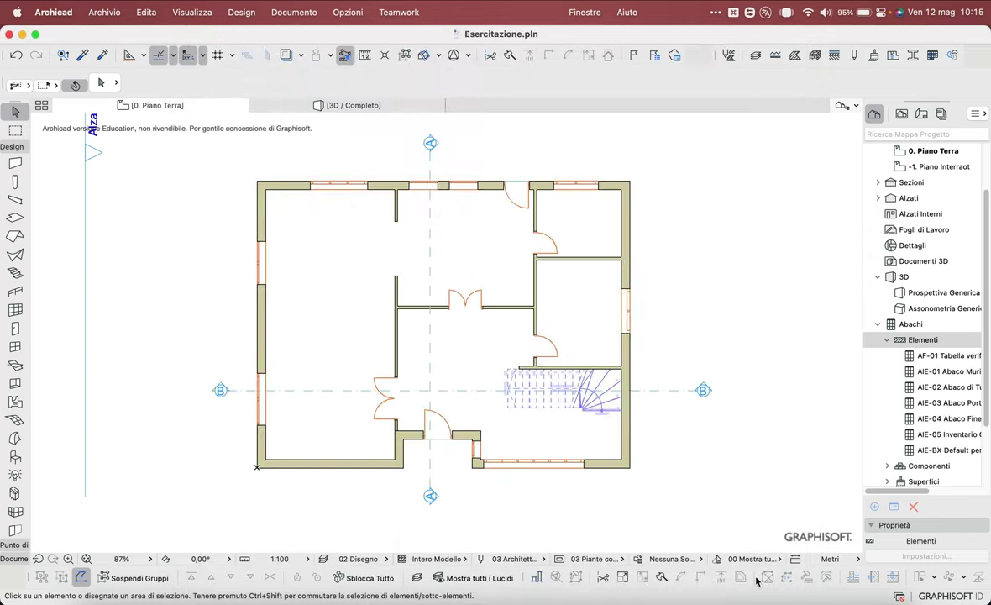
Open the AF-01 schedule and resize its columns and rows to fit their content.
double_click(929, 356)
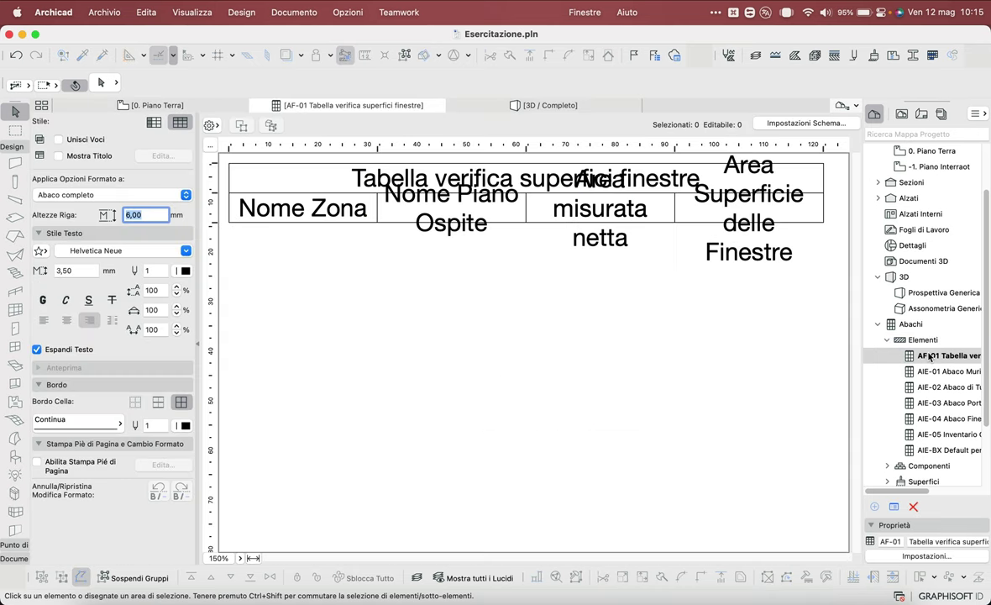
click(211, 145)
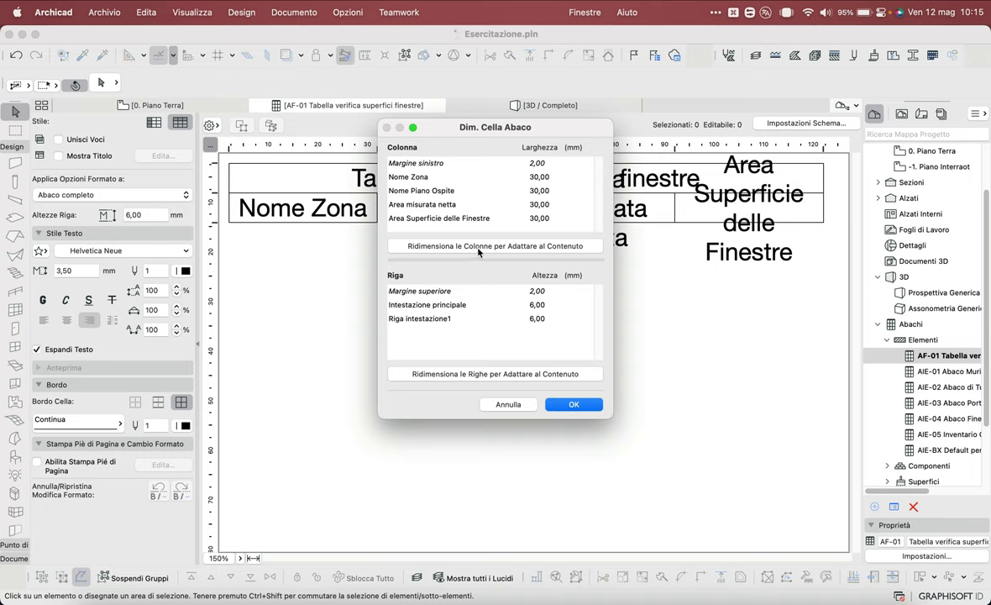
click(507, 374)
key(Return)
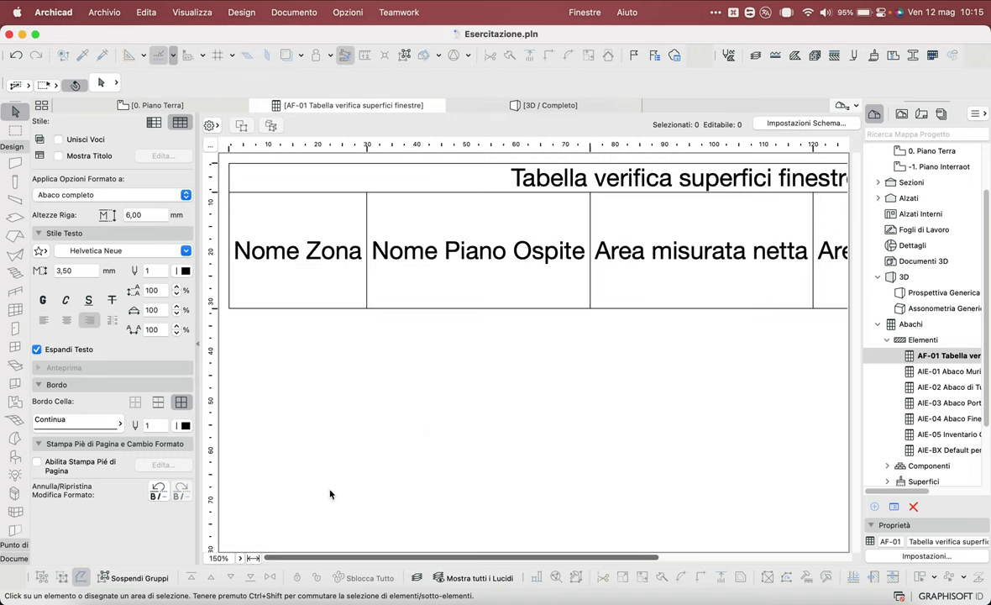
click(252, 557)
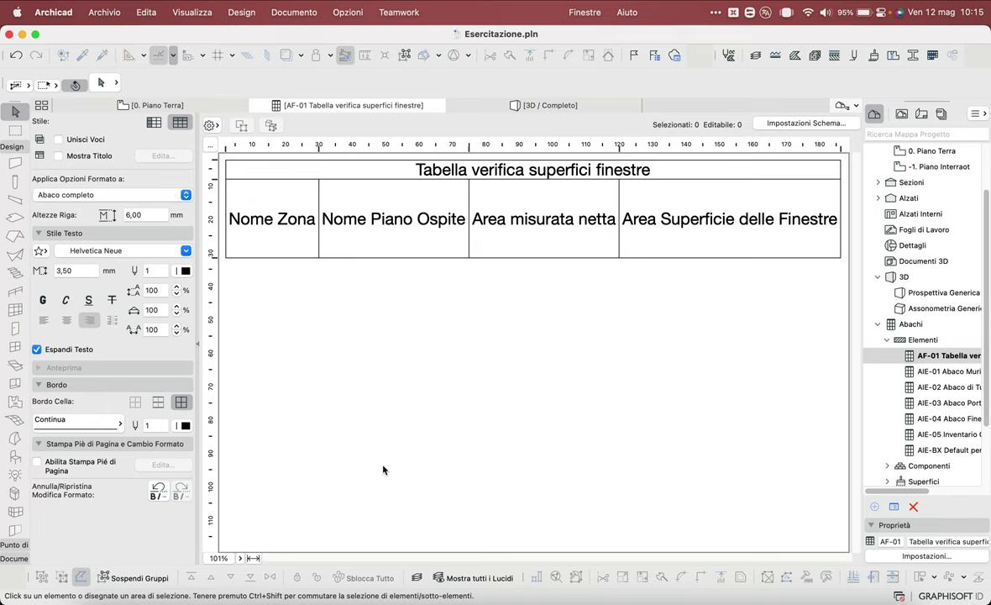
Create a new property group named "FINESTRE (verifica)" in the property manager.
click(348, 12)
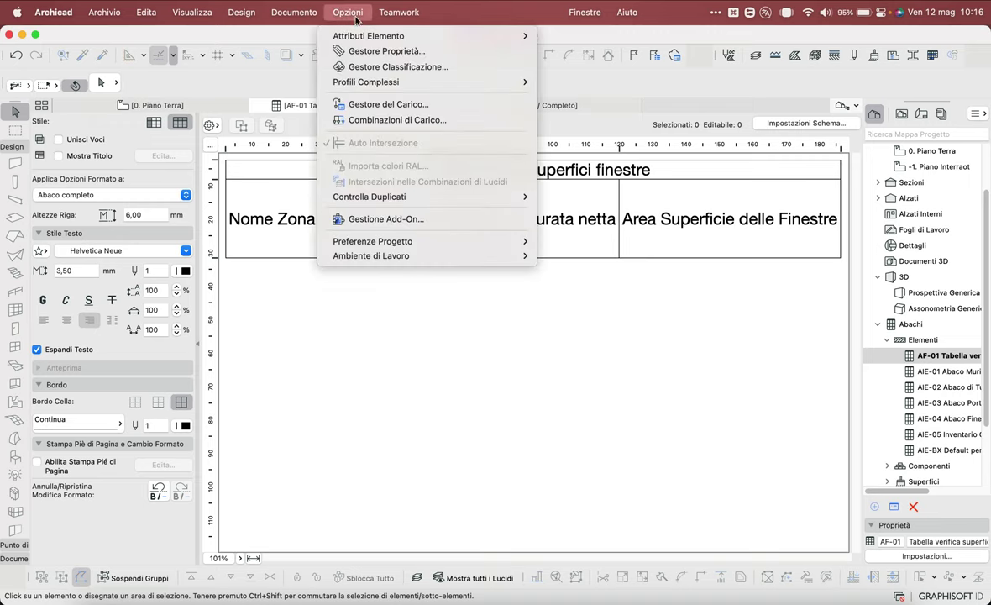
click(358, 51)
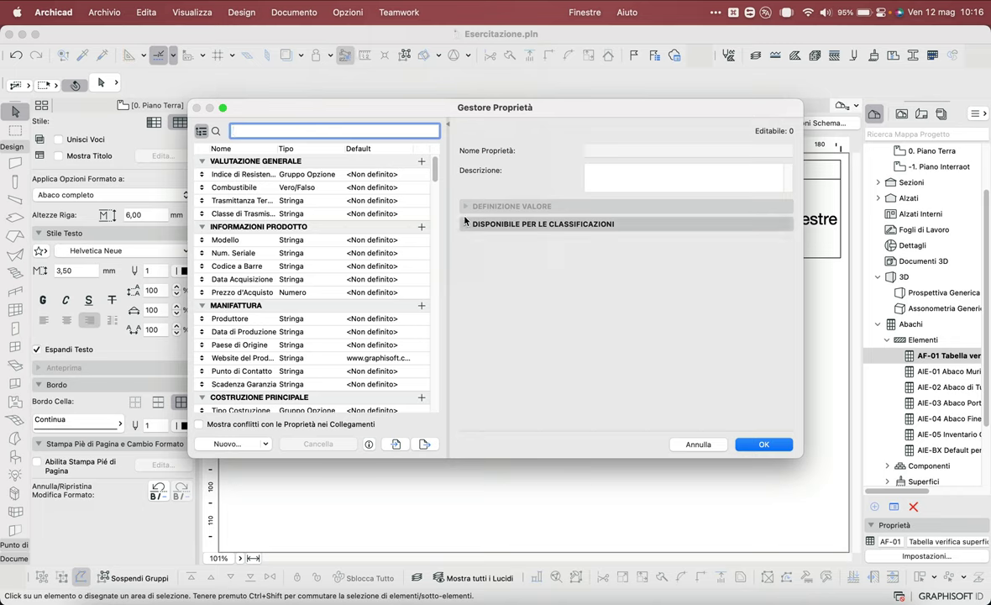
drag(436, 172, 500, 378)
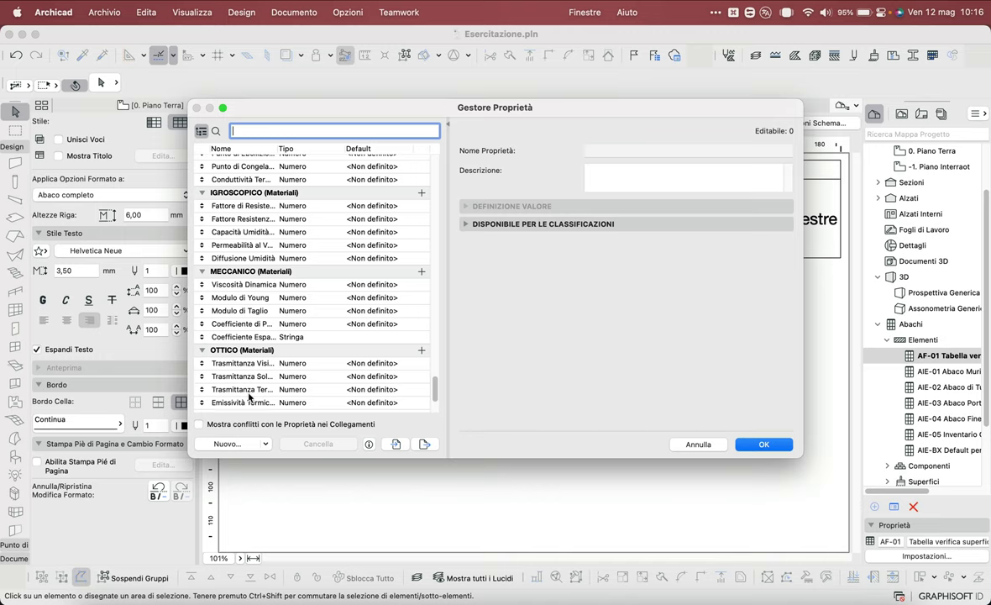
click(223, 444)
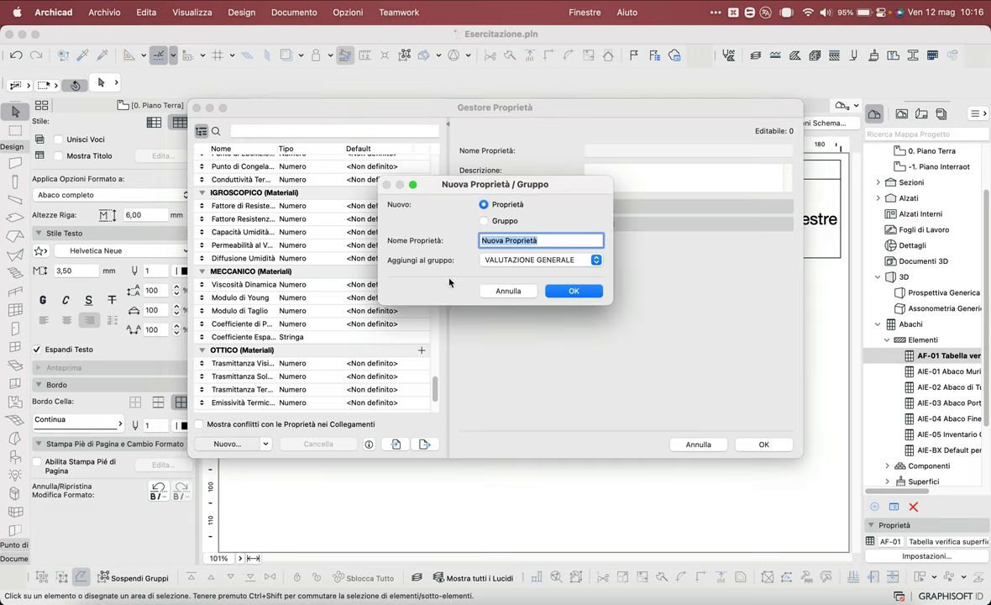
click(503, 221)
drag(556, 259, 431, 246)
text(F)
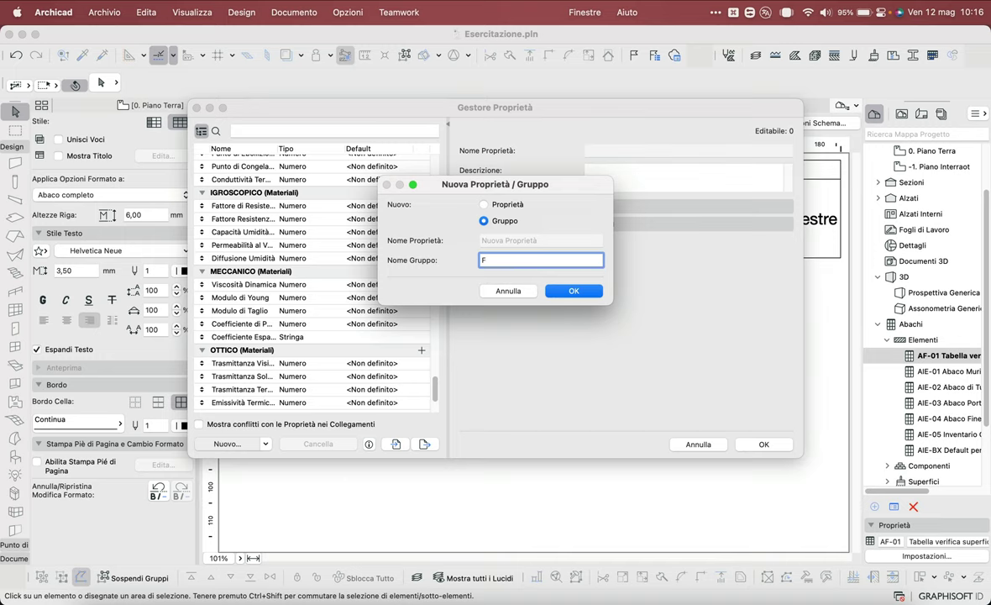
text(INESTRE (verifica))
click(573, 291)
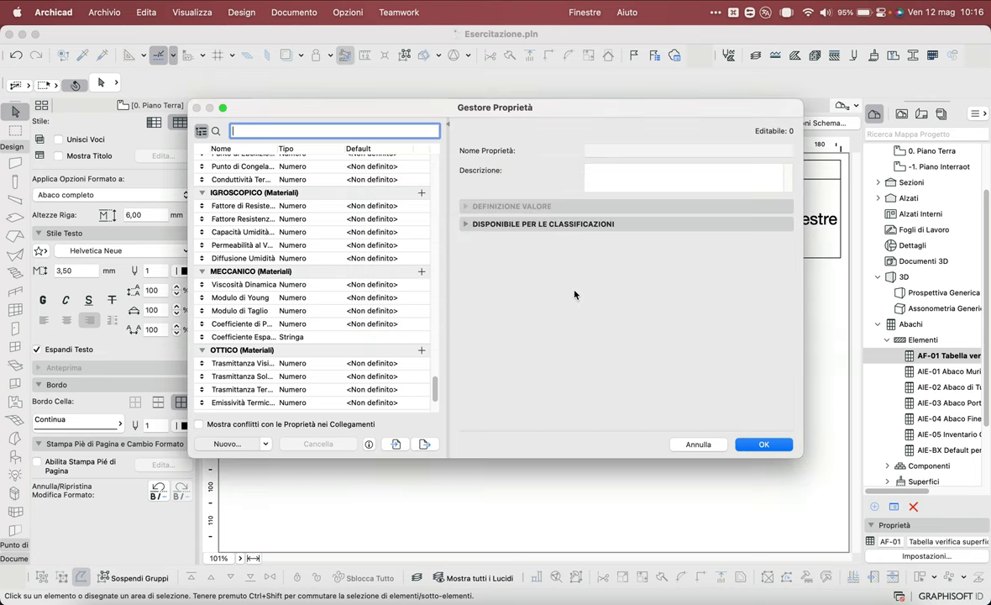
Create the property "Area superfici finestre minima" in the FINESTRE (verifica) group.
scroll(430, 393, down, 5)
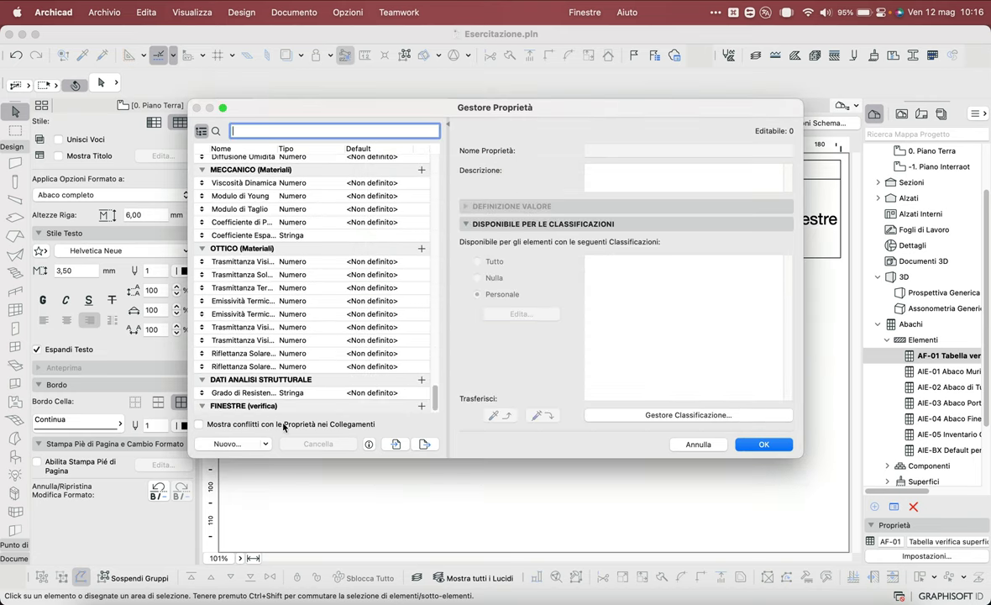
click(227, 443)
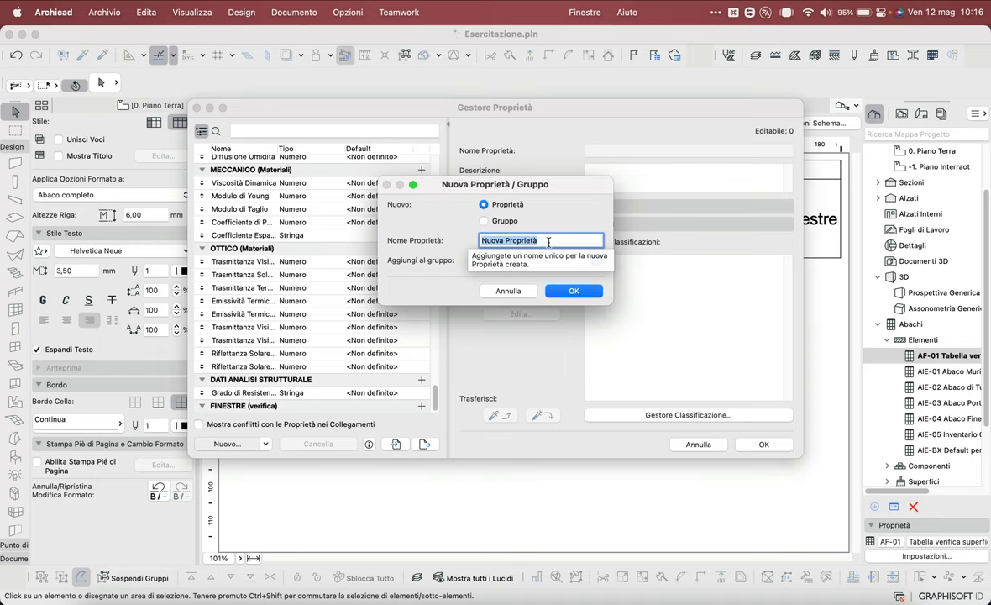
text(Are)
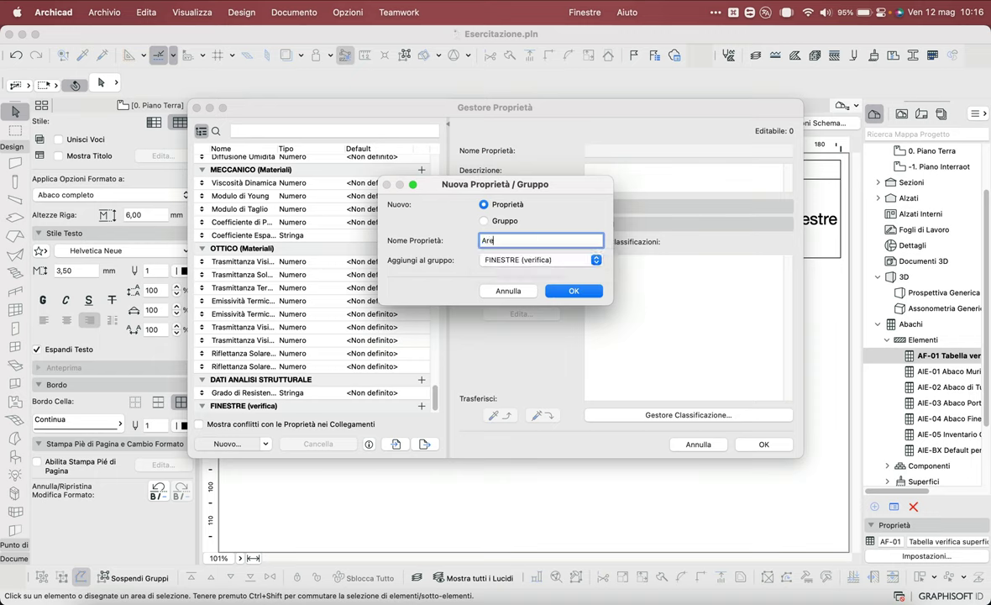
text(a superfici finestre minima)
click(565, 292)
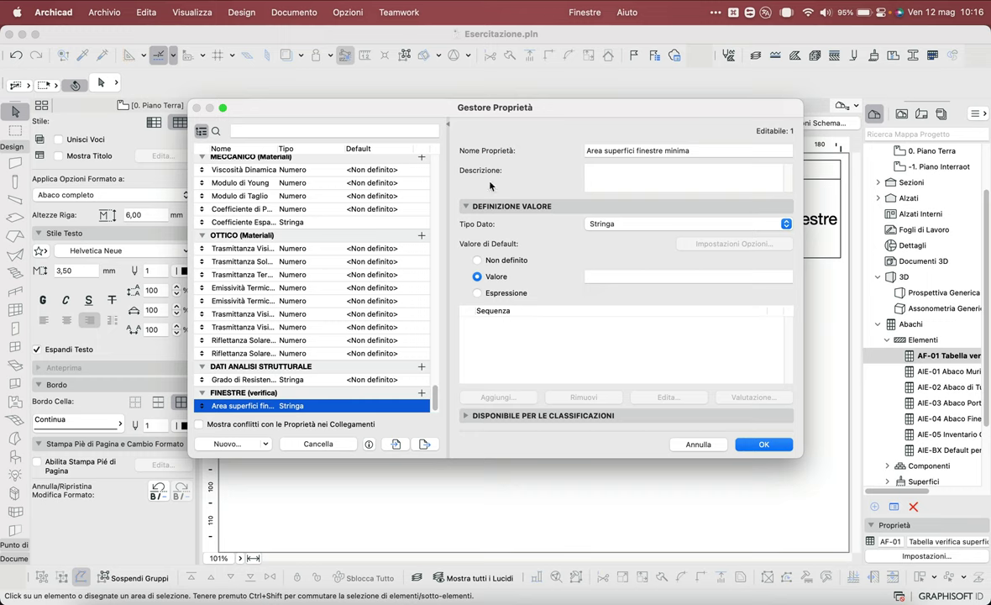
Describe the property as "1/8 Area utile", with data type Area and an expression as its default value.
click(689, 171)
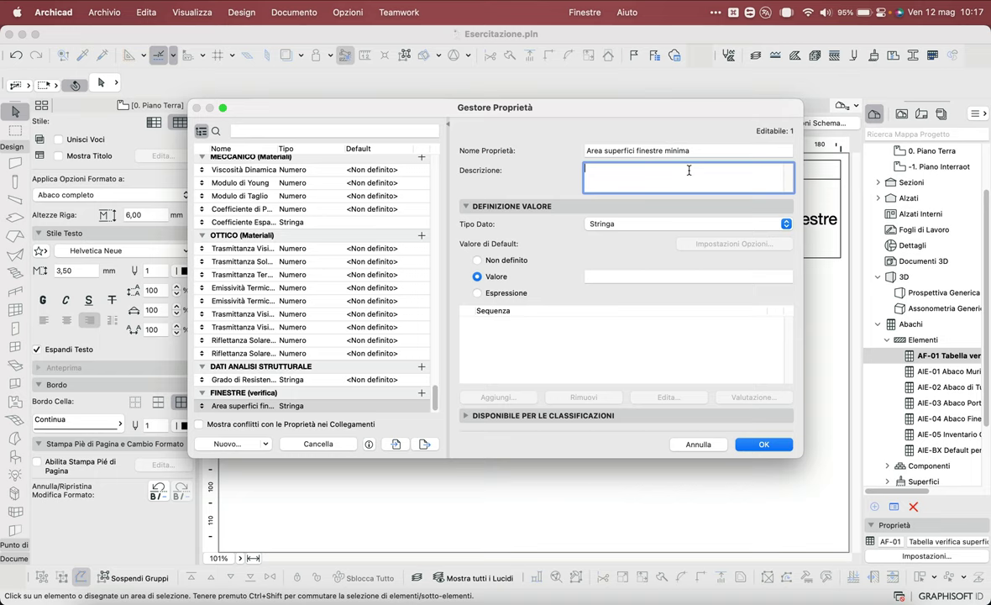
text(1/8 Area utile)
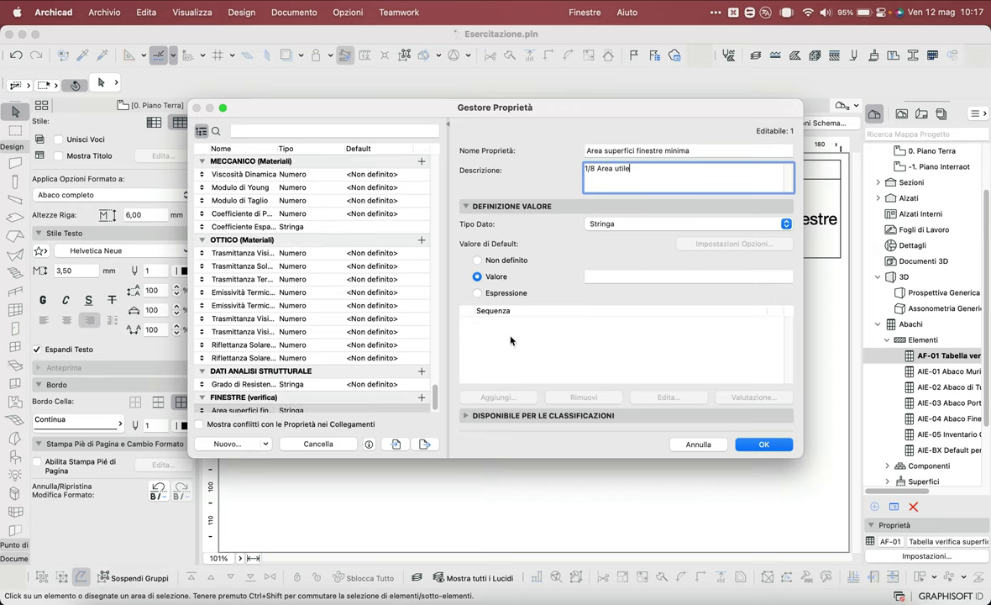
click(593, 224)
click(618, 291)
click(501, 295)
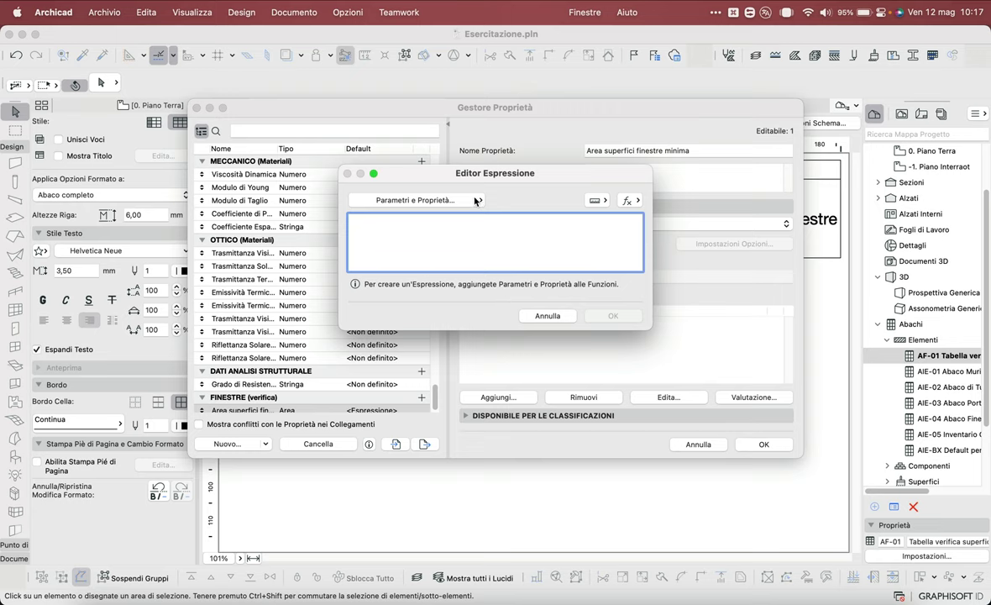
click(439, 200)
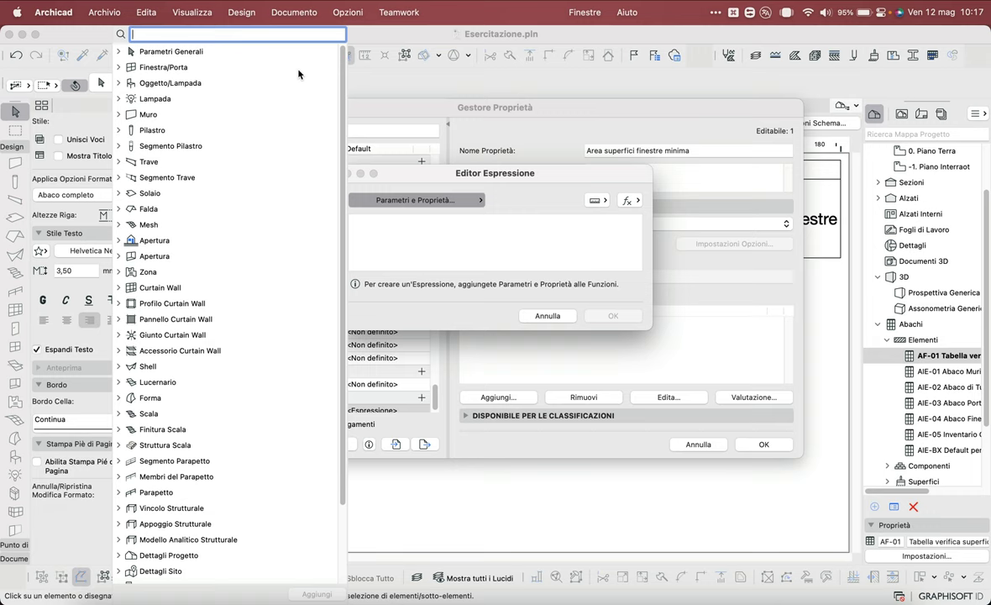
text(utile)
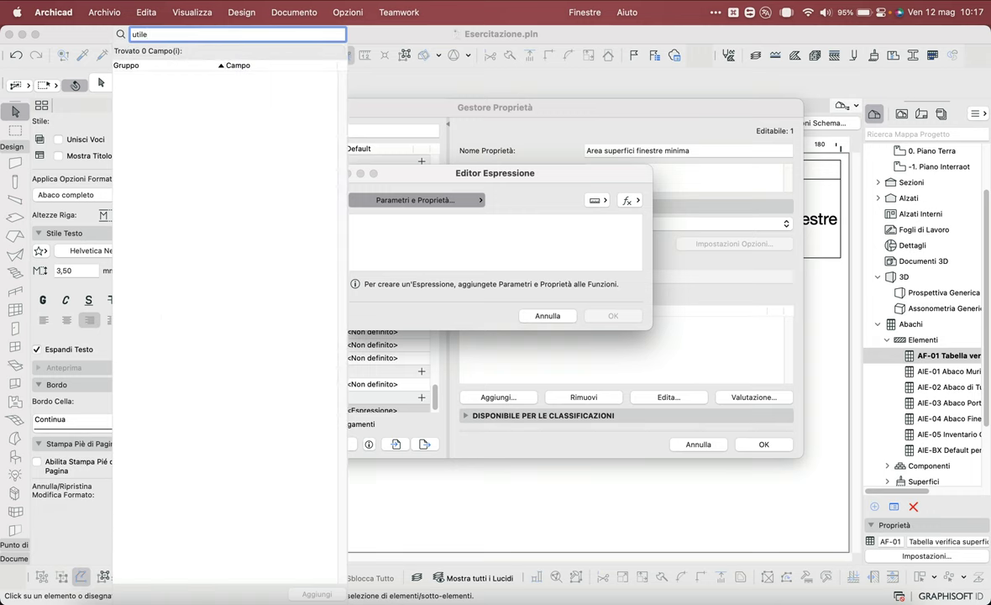
key(BackSpace)
key(BackSpace)
key(BackSpace)
key(BackSpace)
text(ar)
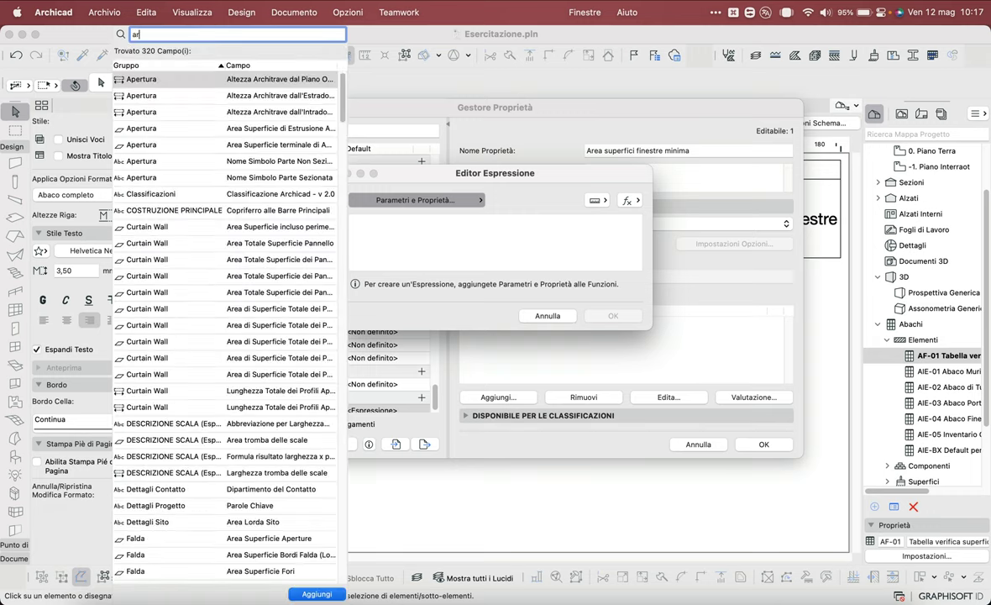
text(ea su)
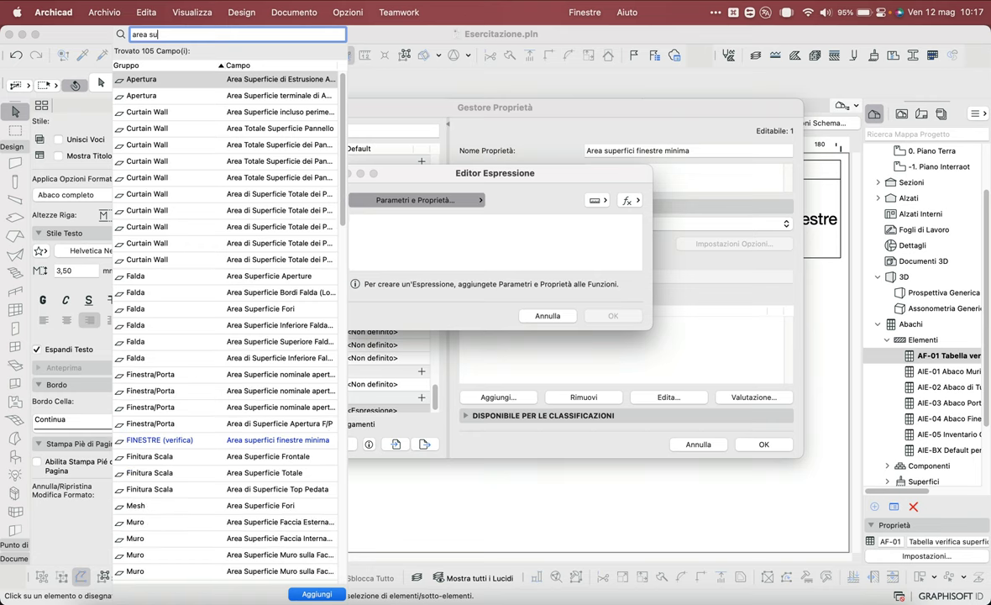
key(BackSpace)
key(BackSpace)
text(misu)
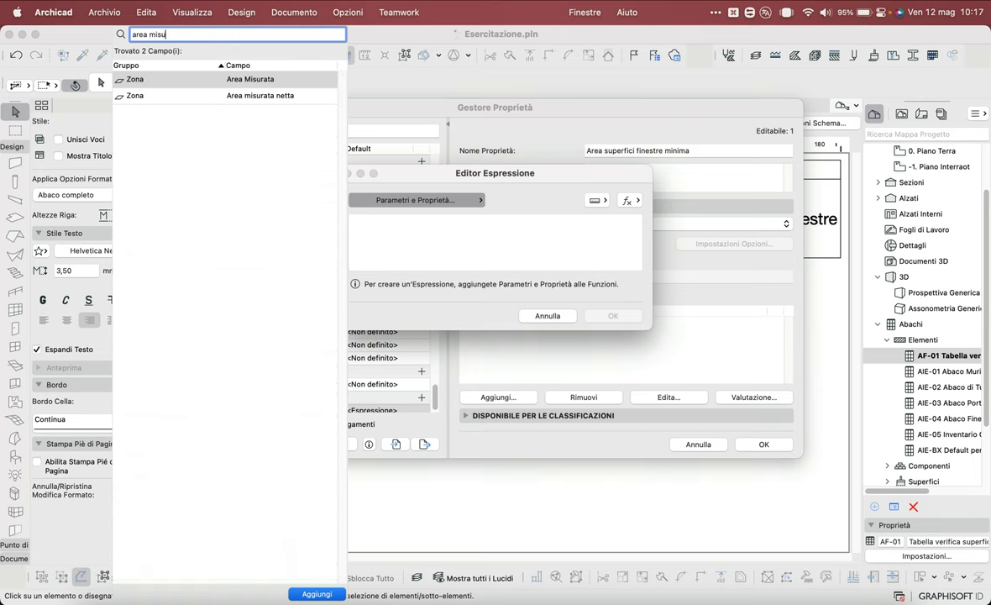
text(r)
key(Escape)
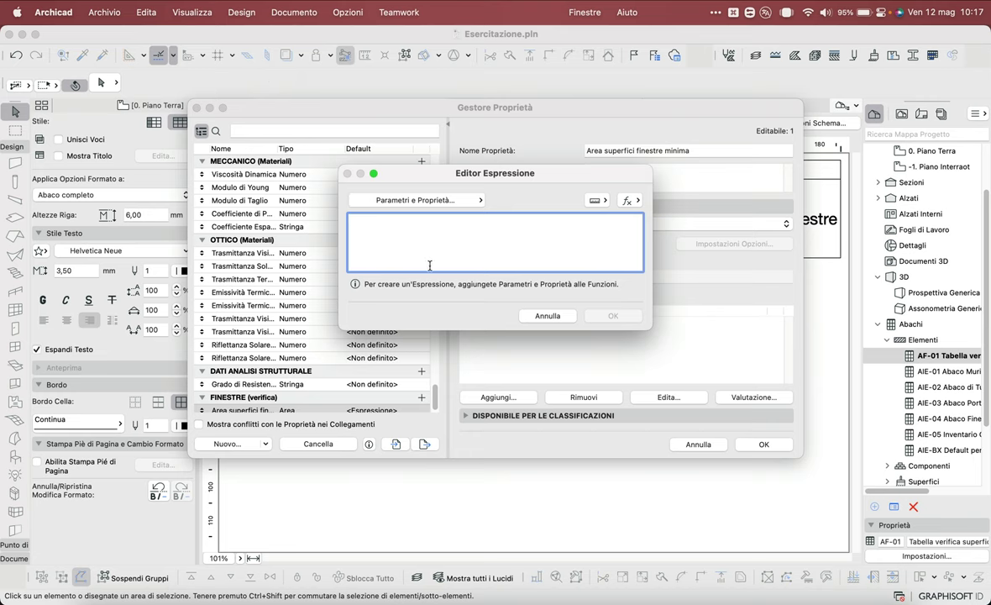
Insert the zone parameter Area misurata netta into the property's expression.
click(425, 203)
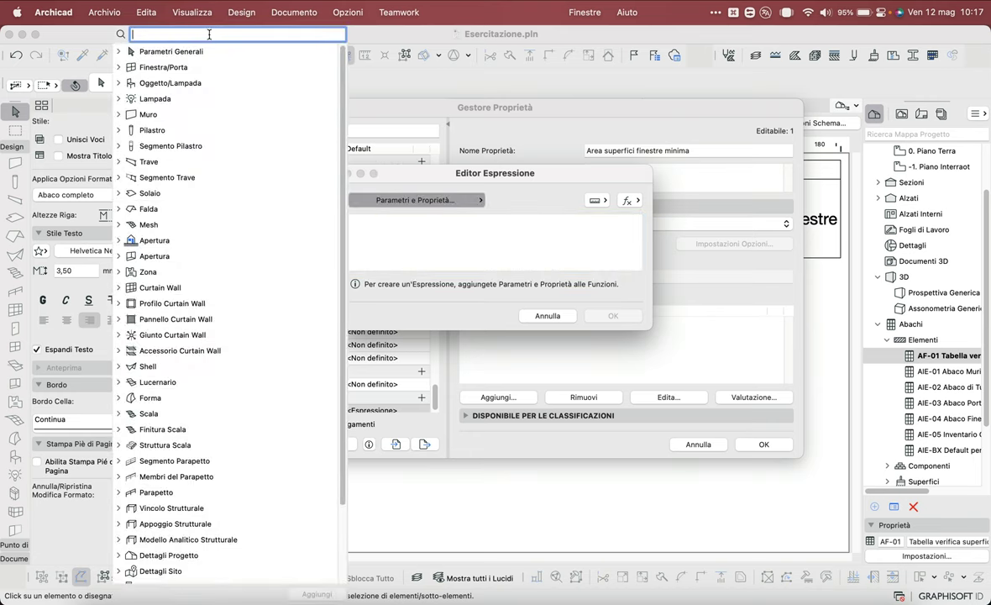
text(area misu)
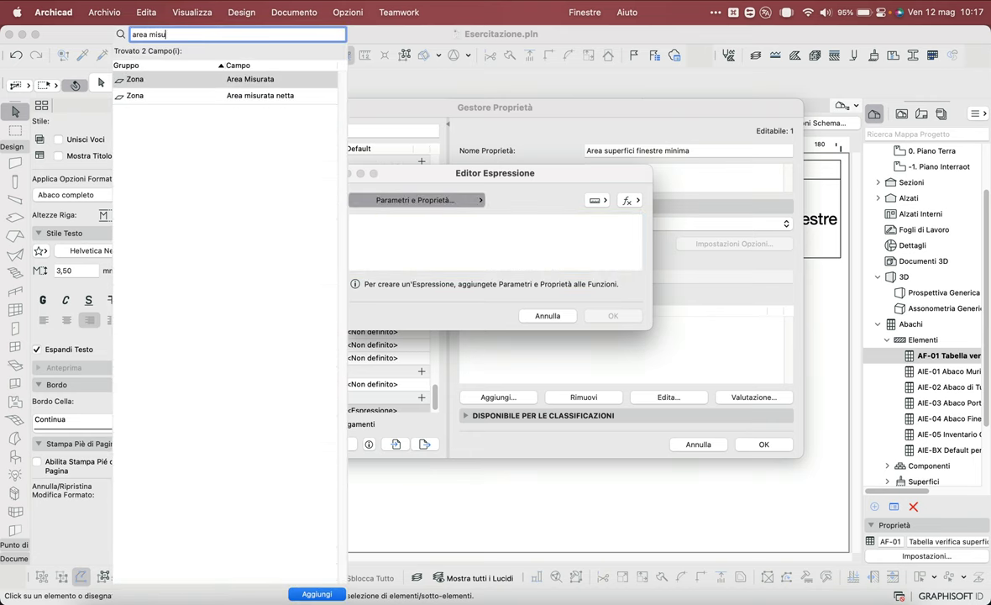
double_click(251, 94)
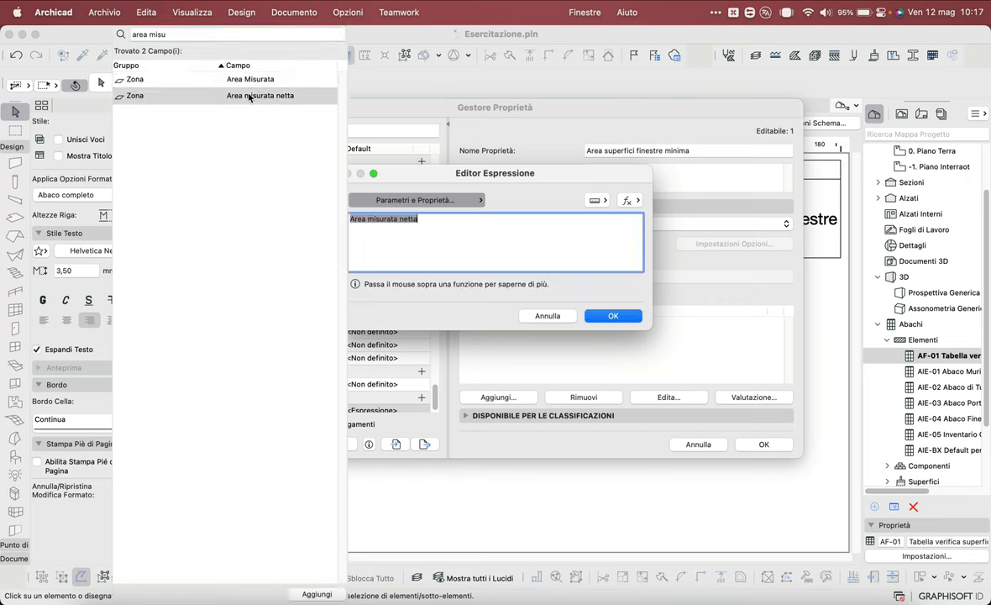
Divide Area misurata netta by 8 in the expression and accept it as the property's default value.
click(628, 200)
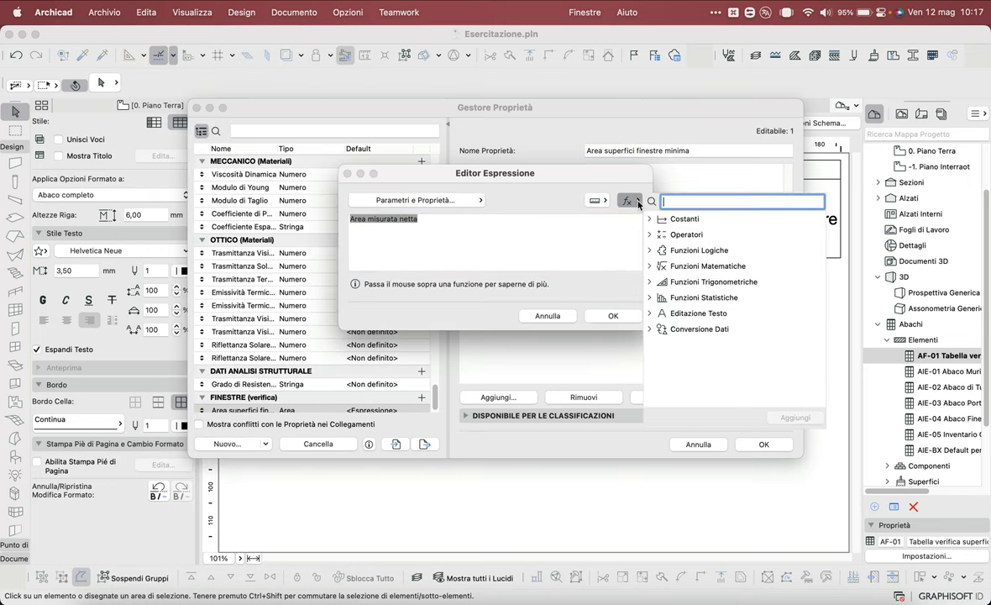
click(650, 236)
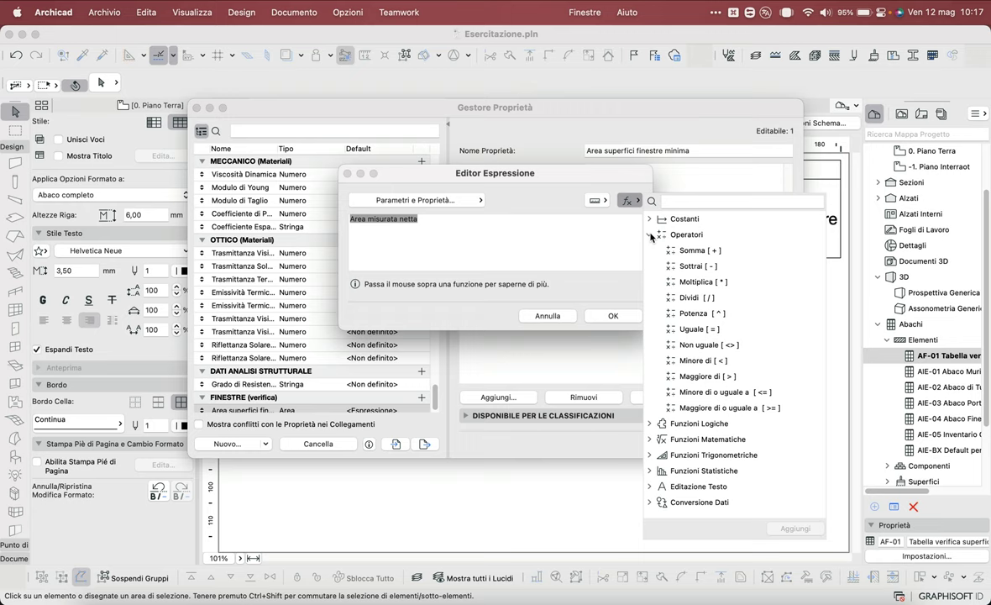
click(687, 297)
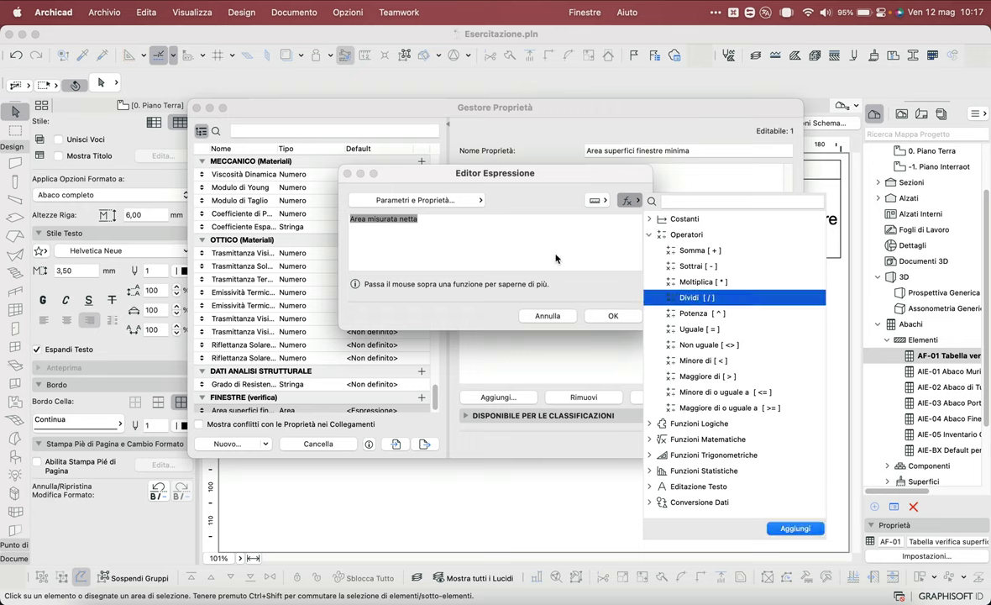
double_click(666, 296)
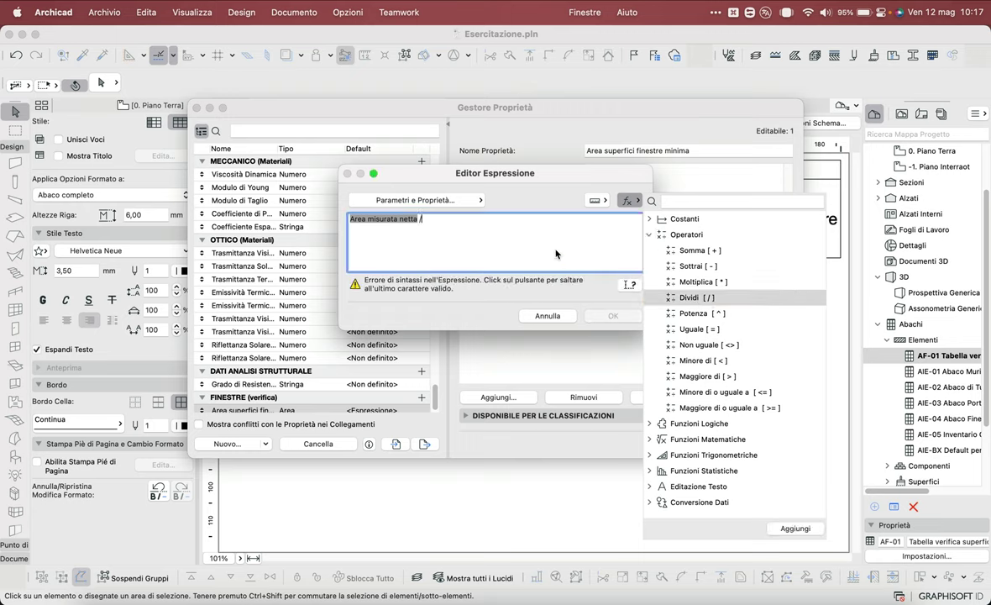
click(516, 230)
text(8)
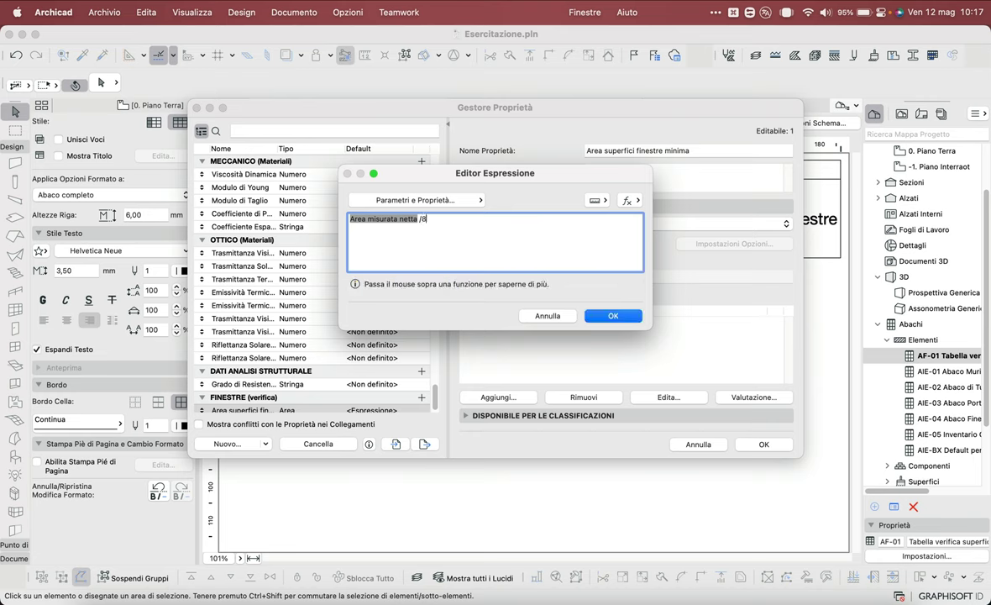
click(614, 316)
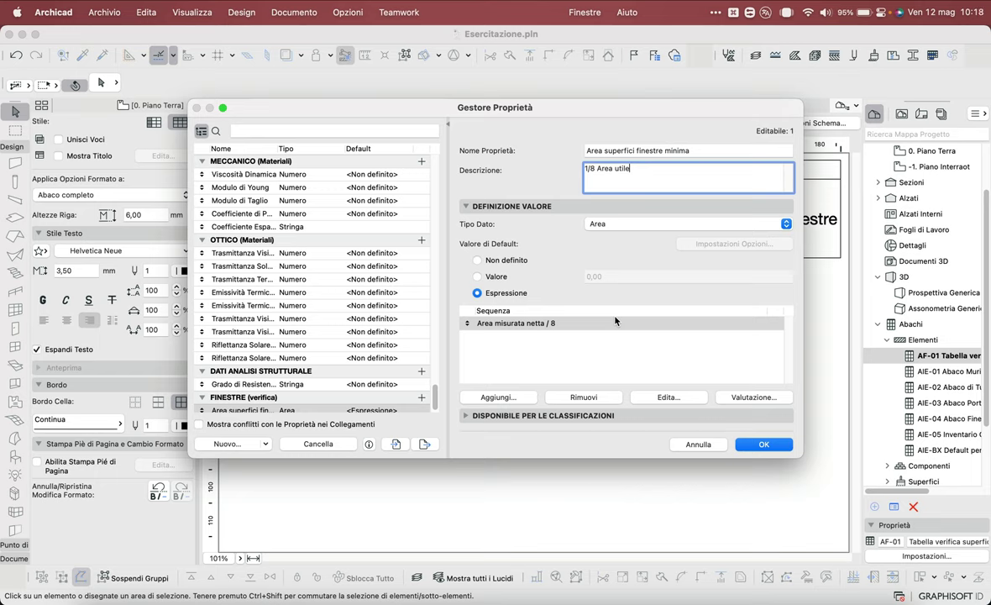
Rename the property "Area superficie finestre minima" and set its classification availability to Personale.
click(636, 150)
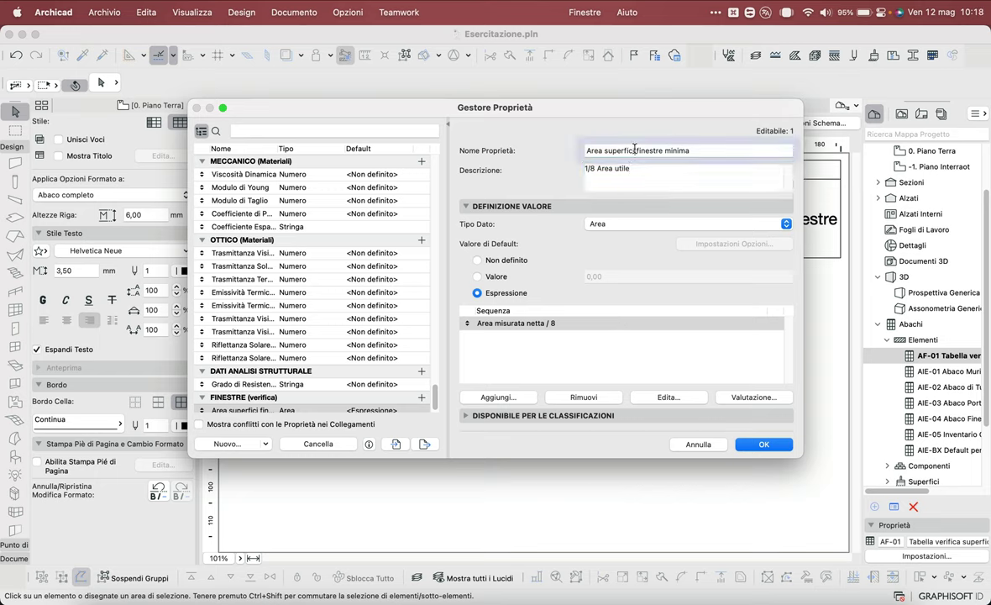
text(e)
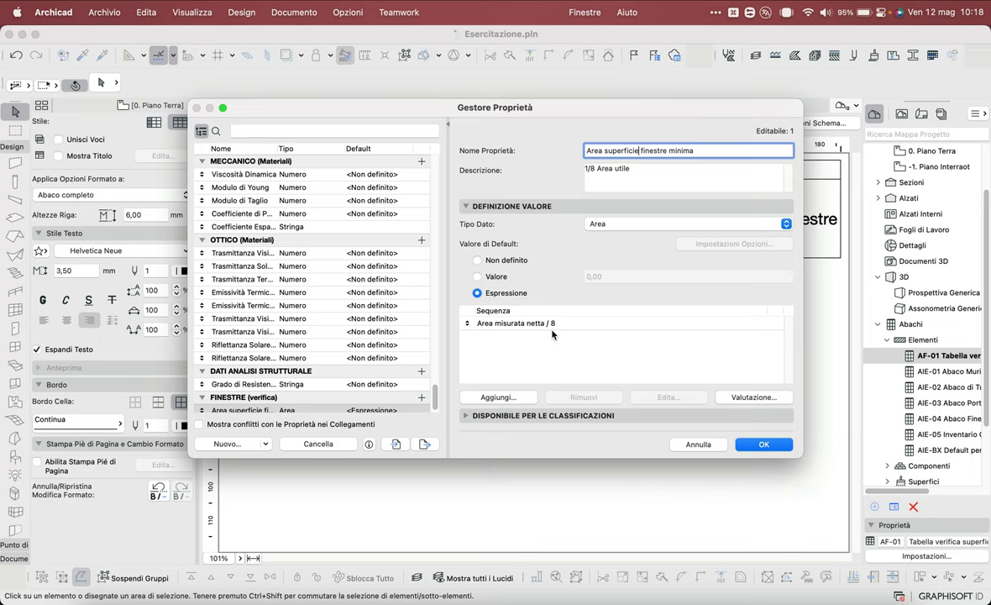
click(467, 208)
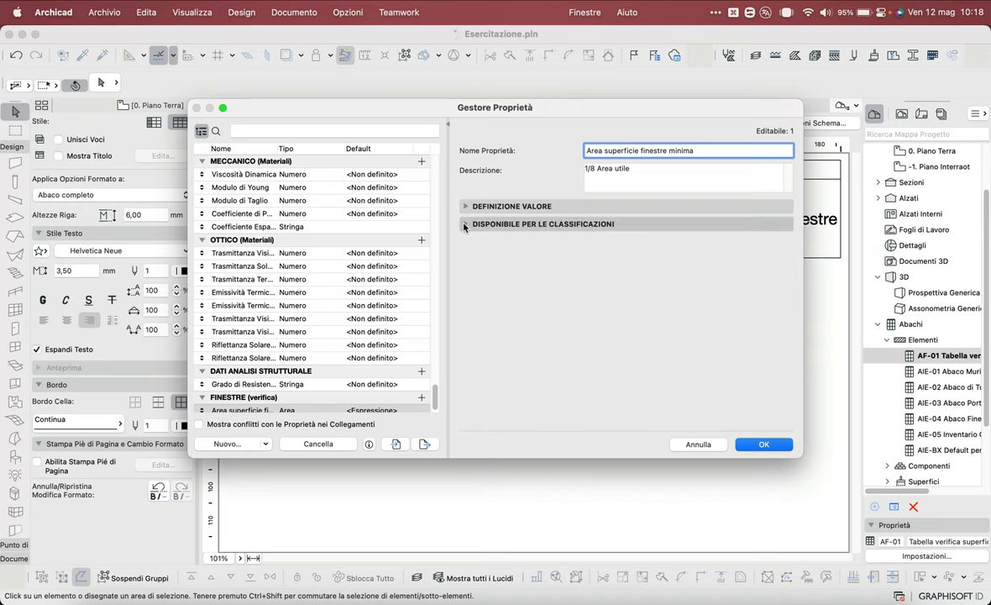
click(468, 224)
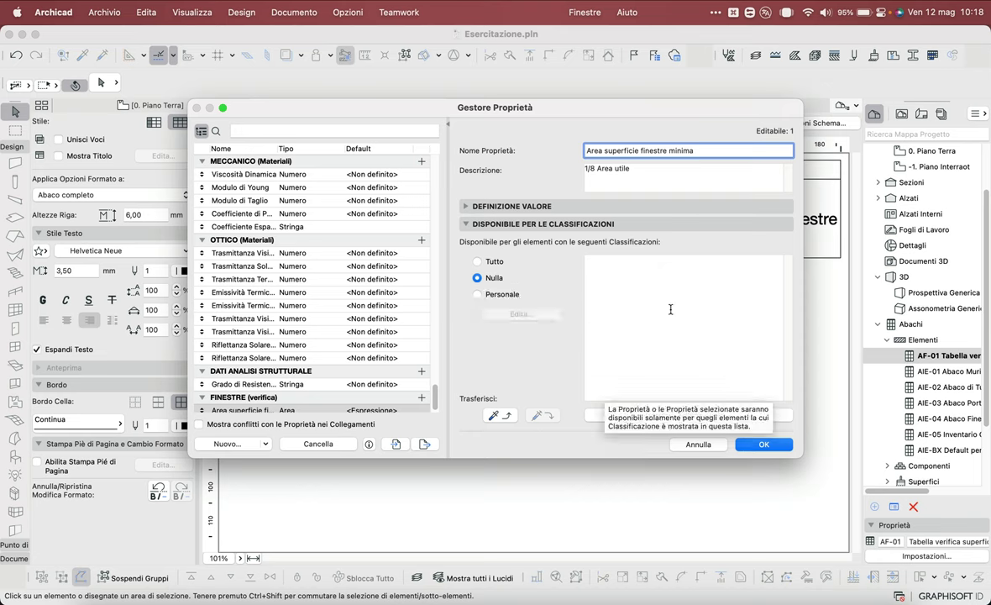
click(493, 262)
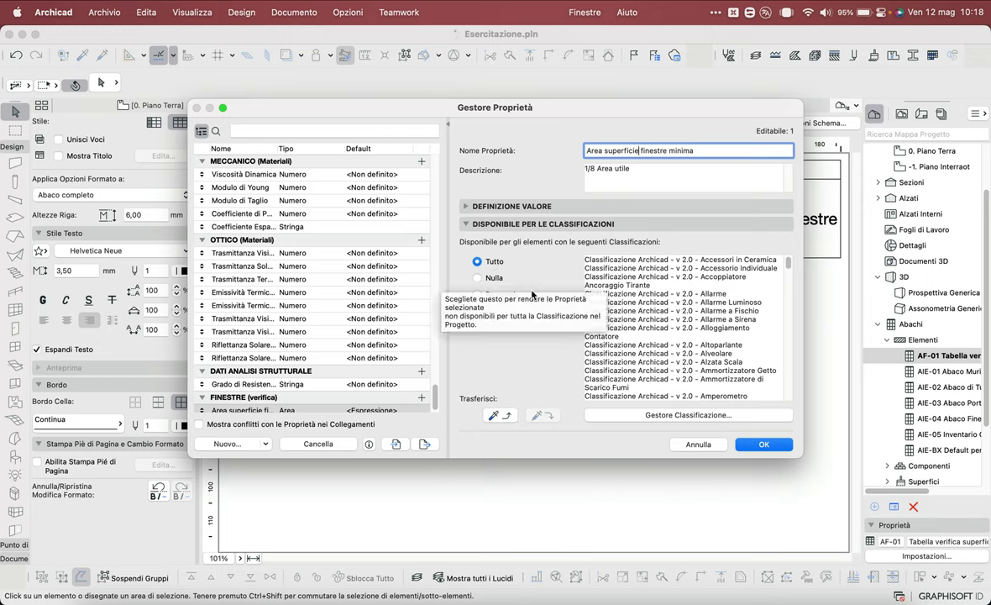
click(501, 294)
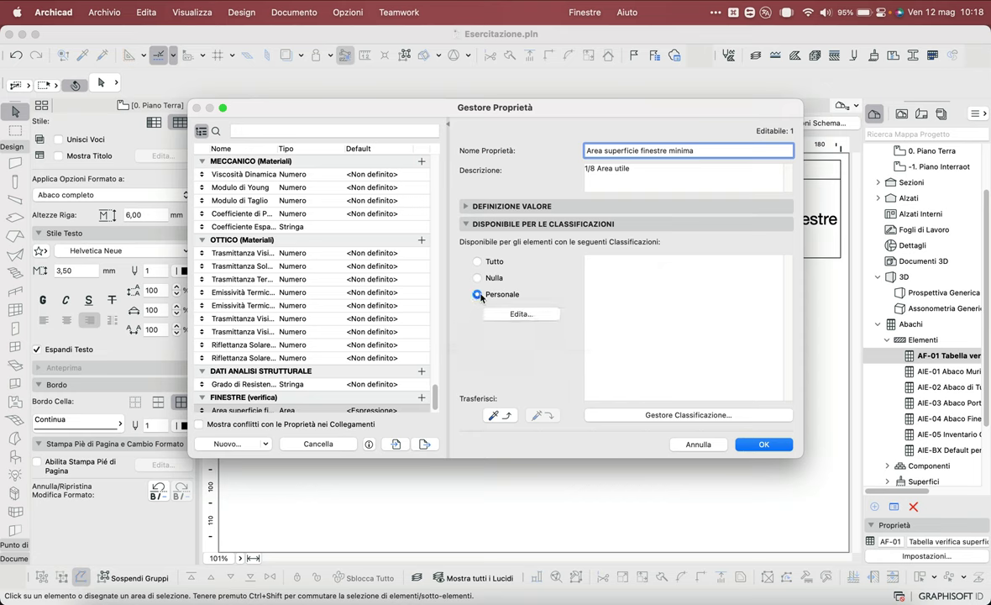
Make the property available for the classifications Spazio, Spazio Esterno, Parcheggio and Spazio Interno.
click(518, 314)
click(386, 167)
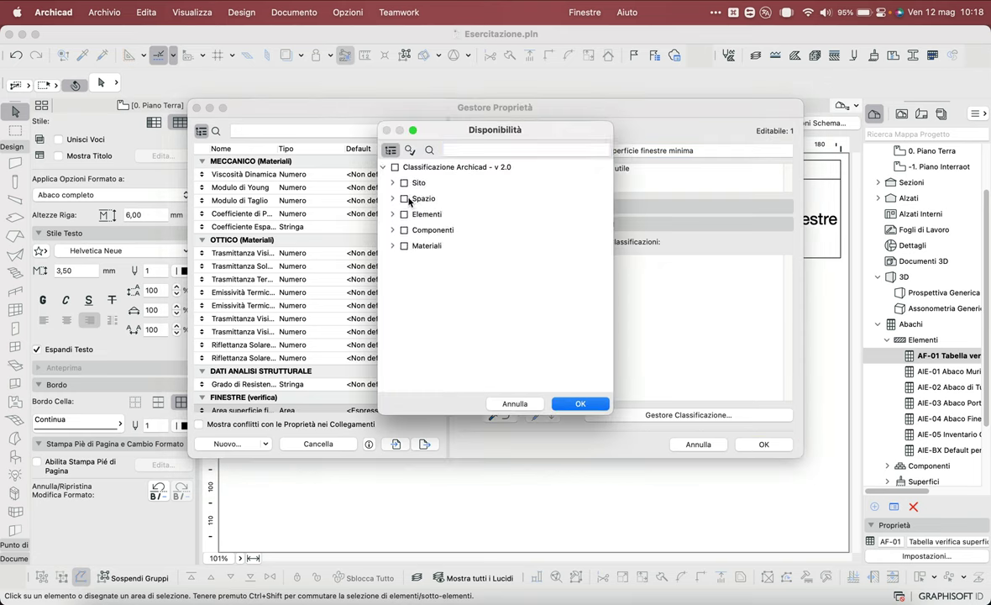
click(392, 199)
click(394, 200)
click(392, 199)
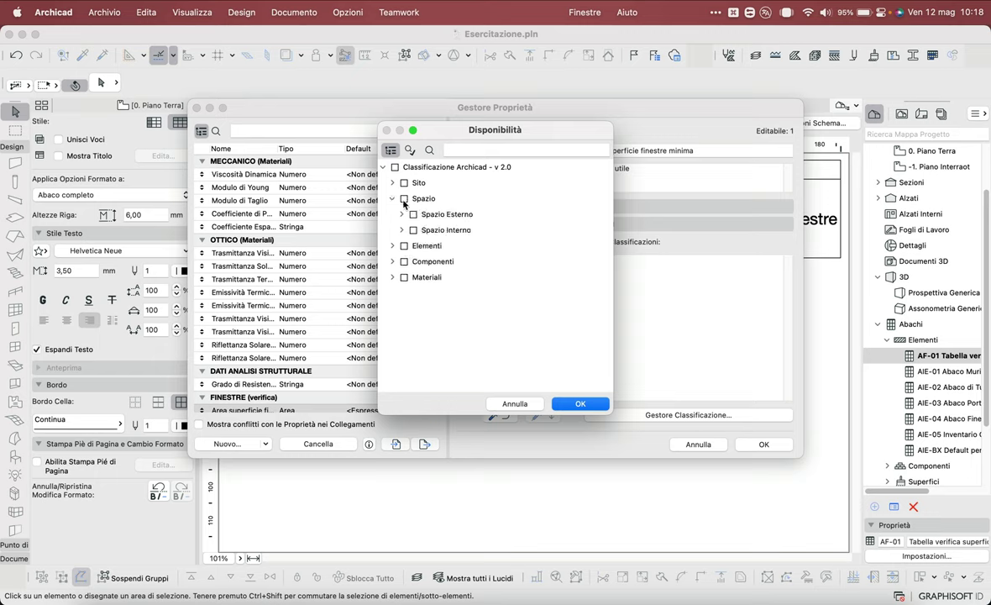
click(404, 199)
click(402, 214)
click(414, 214)
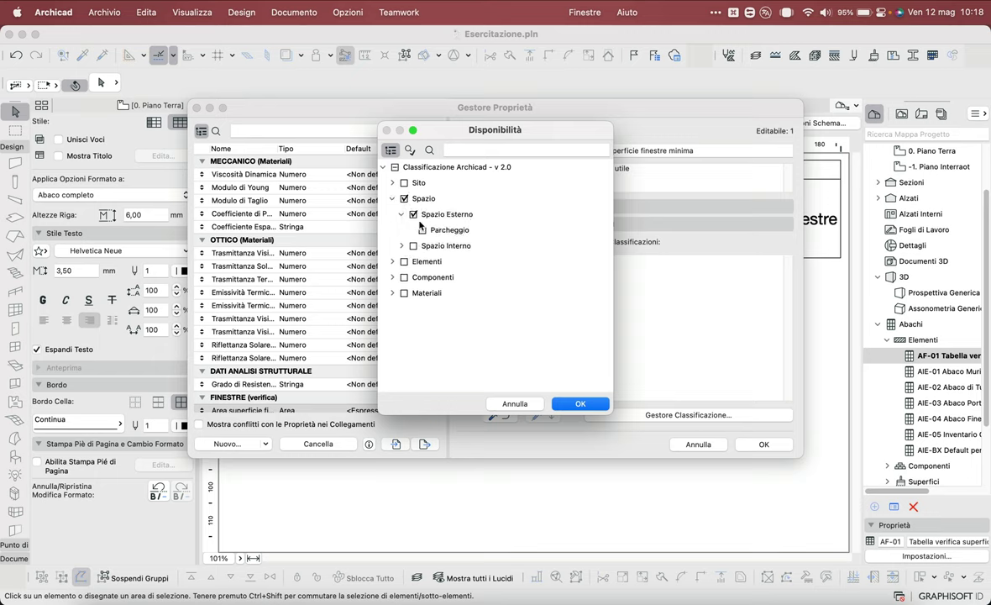
click(402, 245)
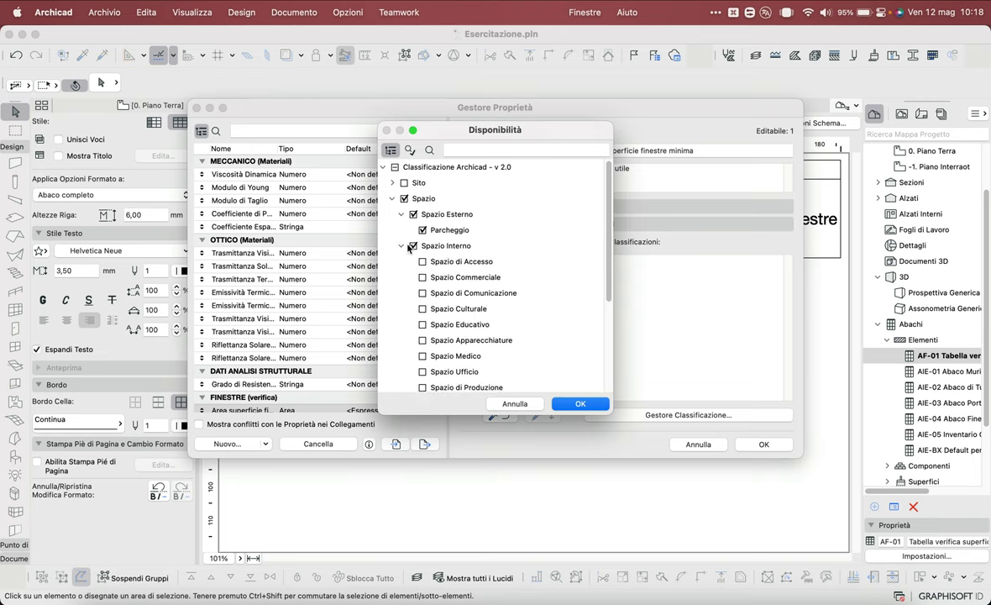
Include every subcategory of Spazio Interno, from Spazio di Accesso to Spazio Area Generale, and confirm the availability.
click(423, 261)
click(423, 277)
click(423, 292)
click(423, 309)
click(423, 324)
click(423, 341)
click(423, 356)
scroll(607, 272, down, 5)
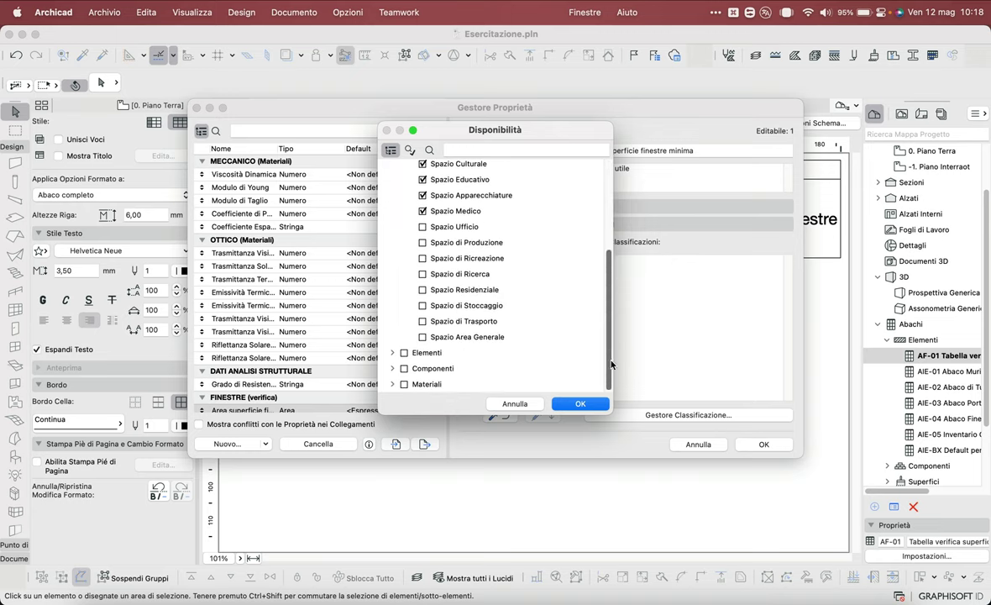
click(423, 227)
click(423, 243)
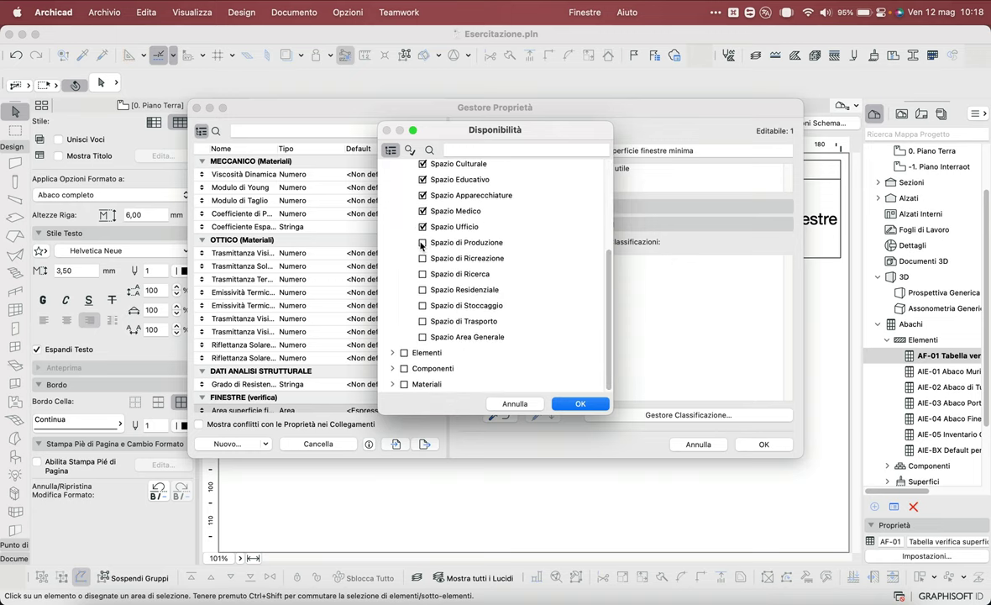
click(422, 258)
click(423, 274)
click(422, 290)
click(423, 305)
click(422, 321)
click(423, 337)
click(580, 403)
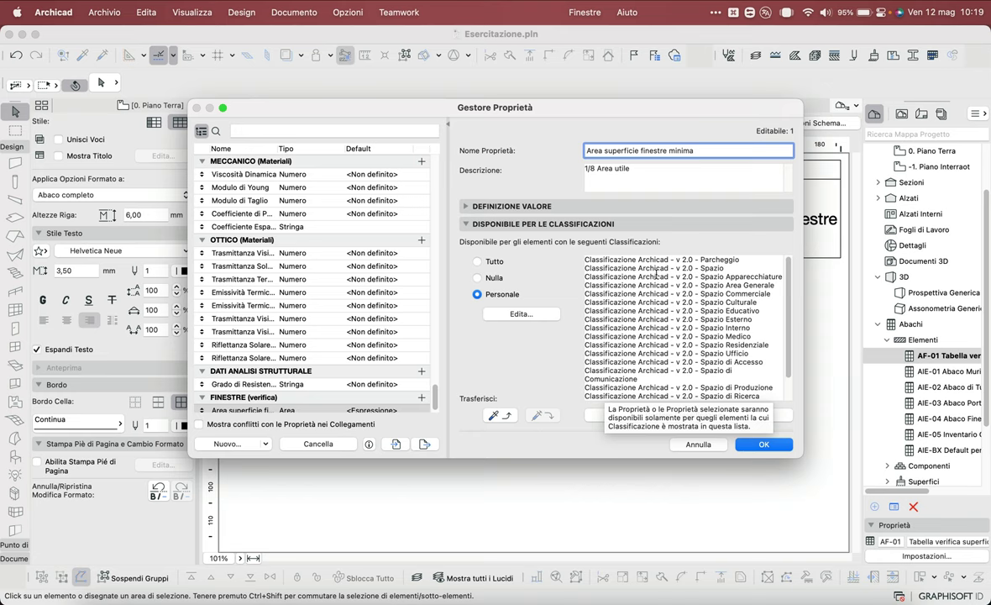
Review the property's value definition and save the property manager changes.
click(467, 224)
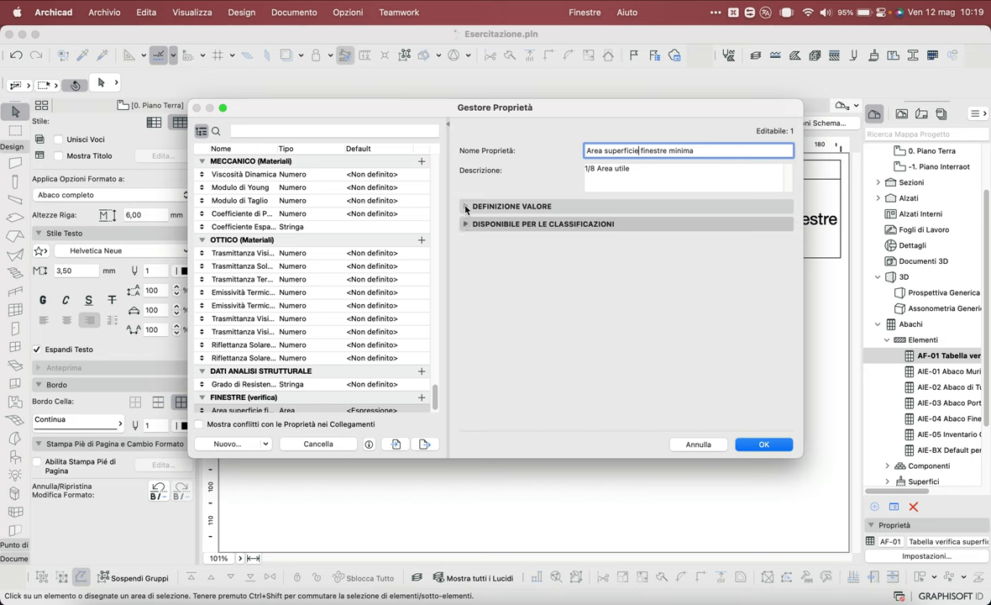
click(466, 224)
click(466, 207)
click(465, 207)
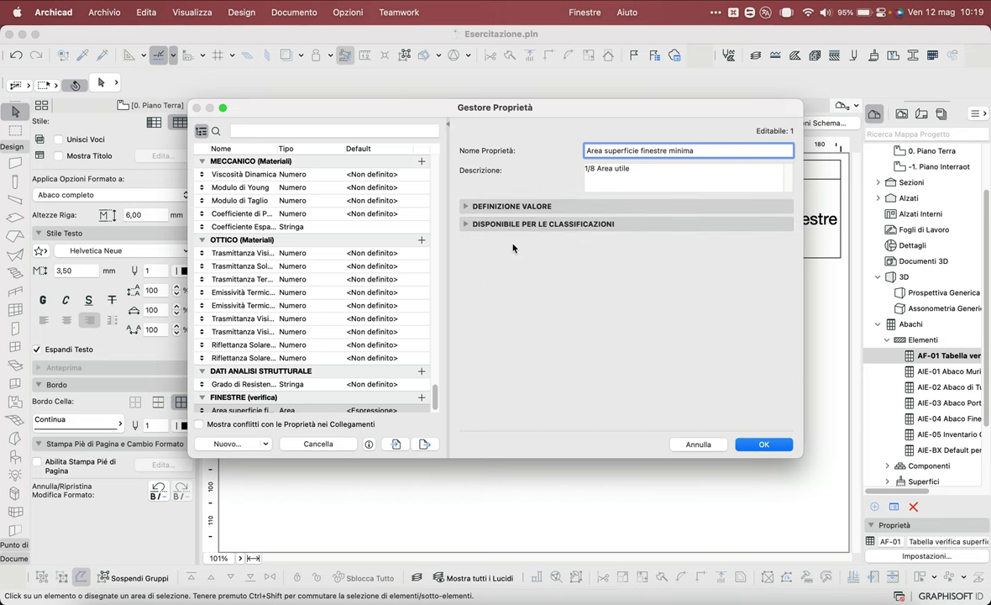
click(465, 206)
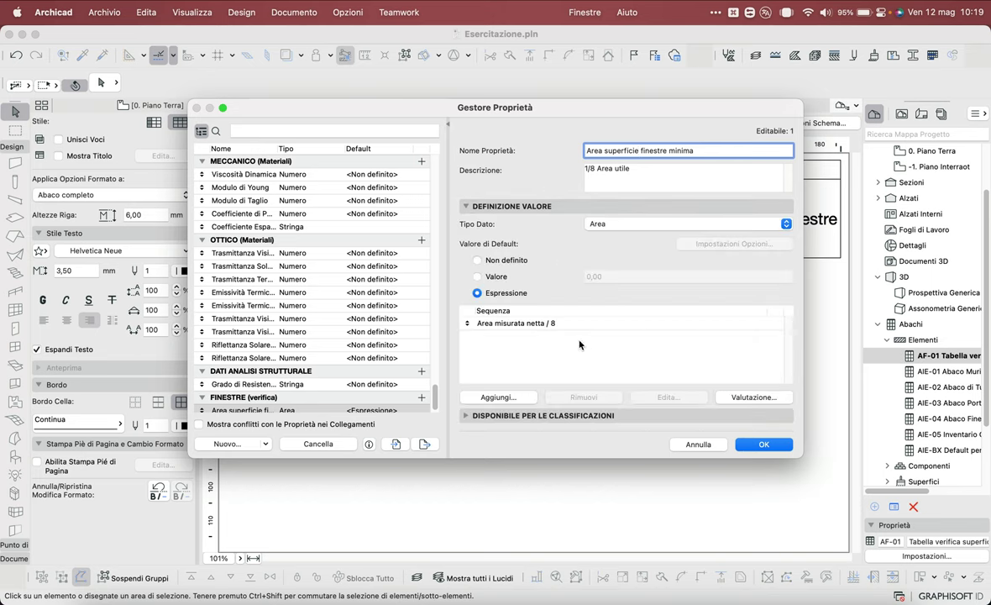
click(766, 444)
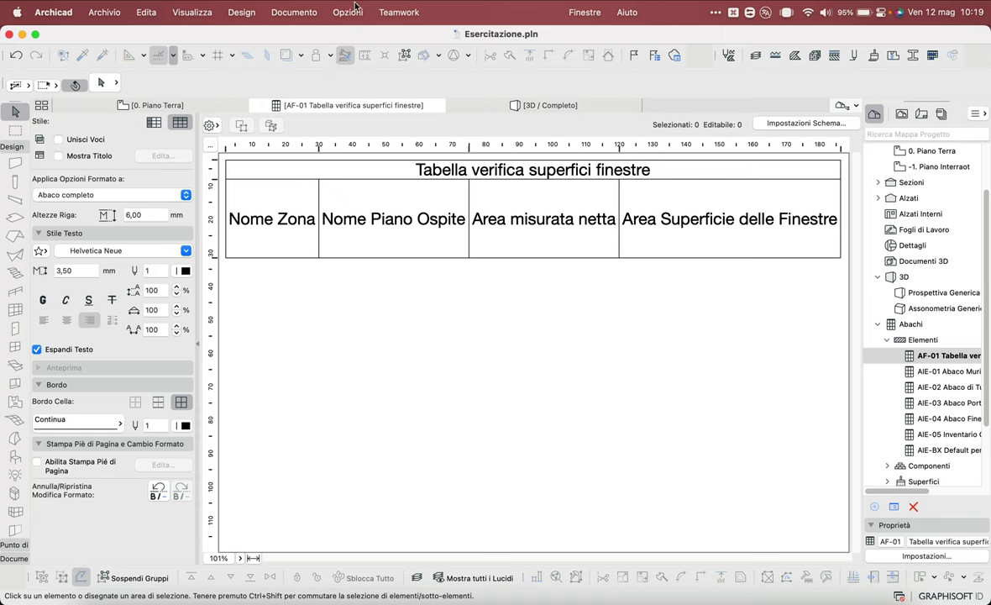
Add the property Area superficie finestre minima as a field of schedule AF-01 and apply the scheme settings.
click(805, 124)
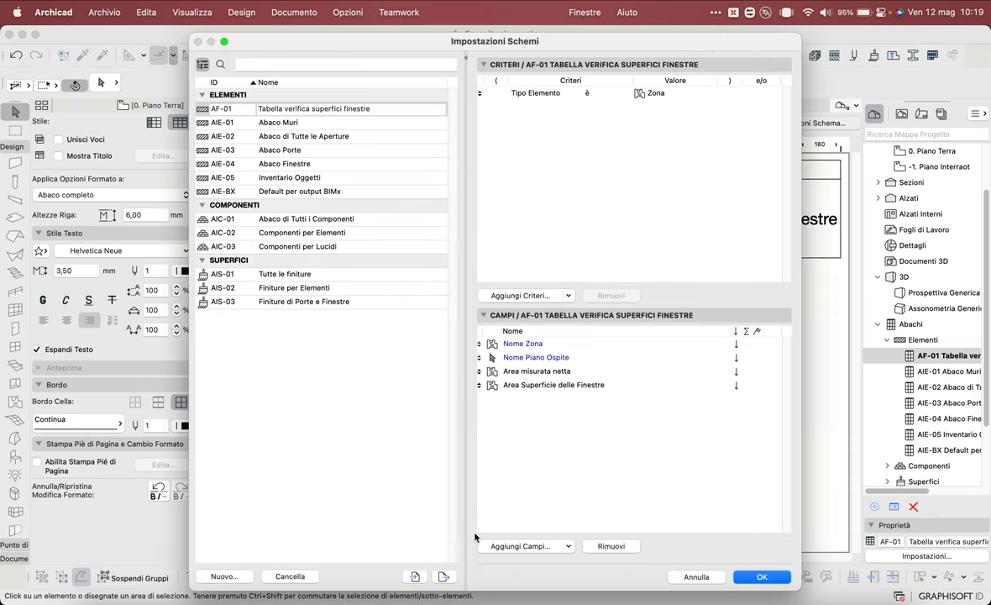
click(520, 546)
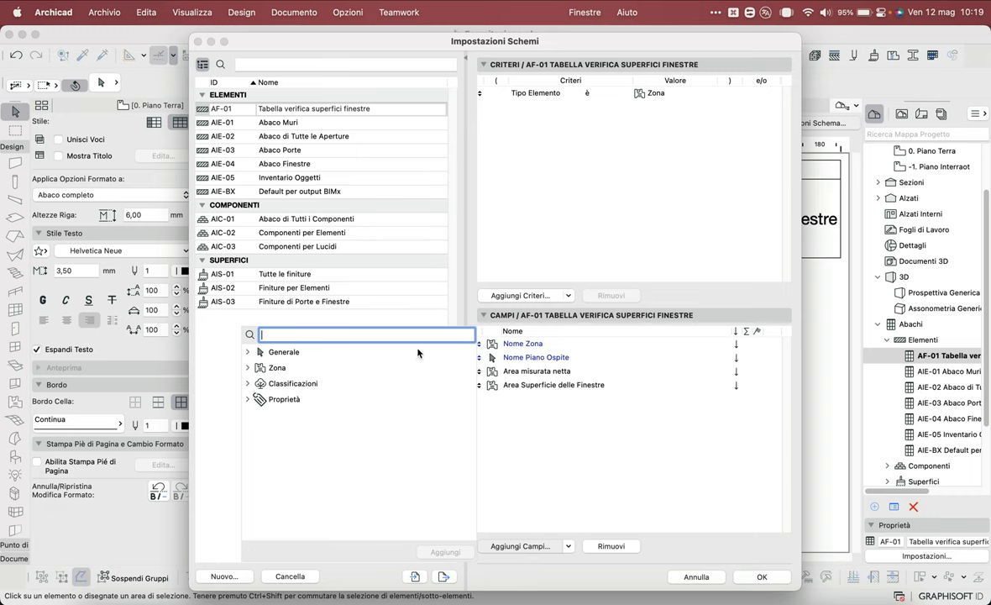
text(area)
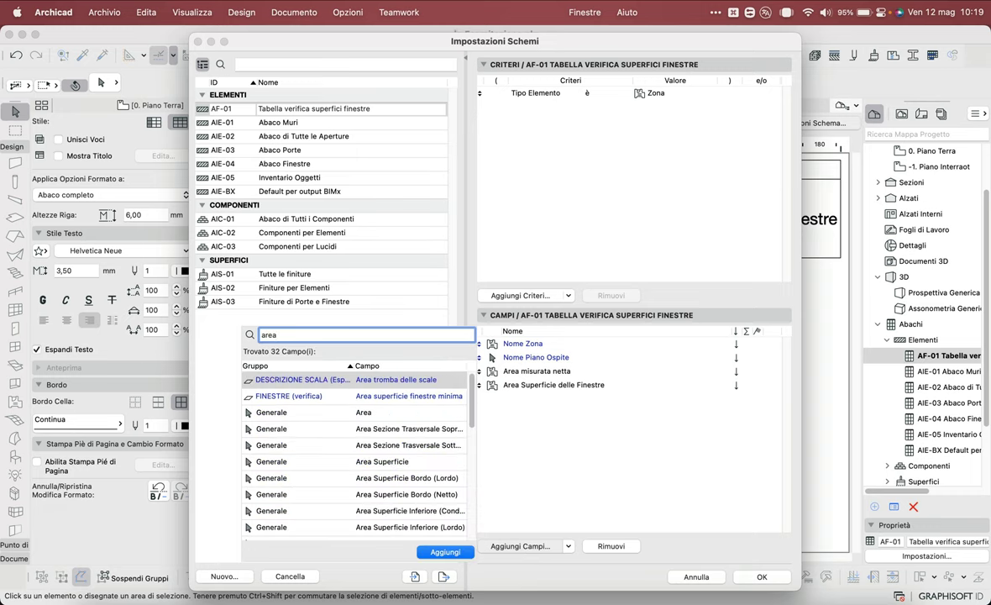
text( superf)
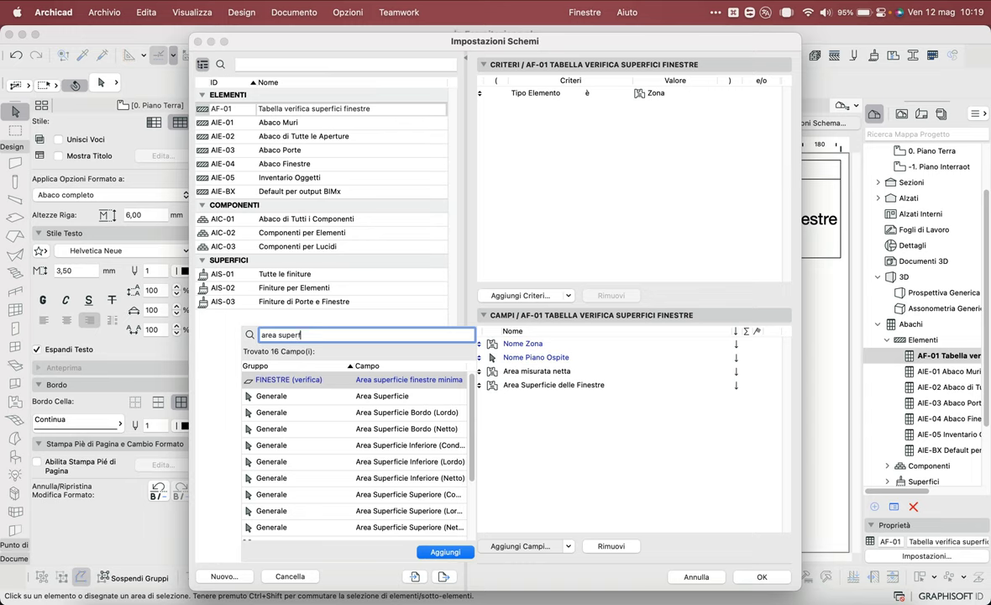
double_click(402, 380)
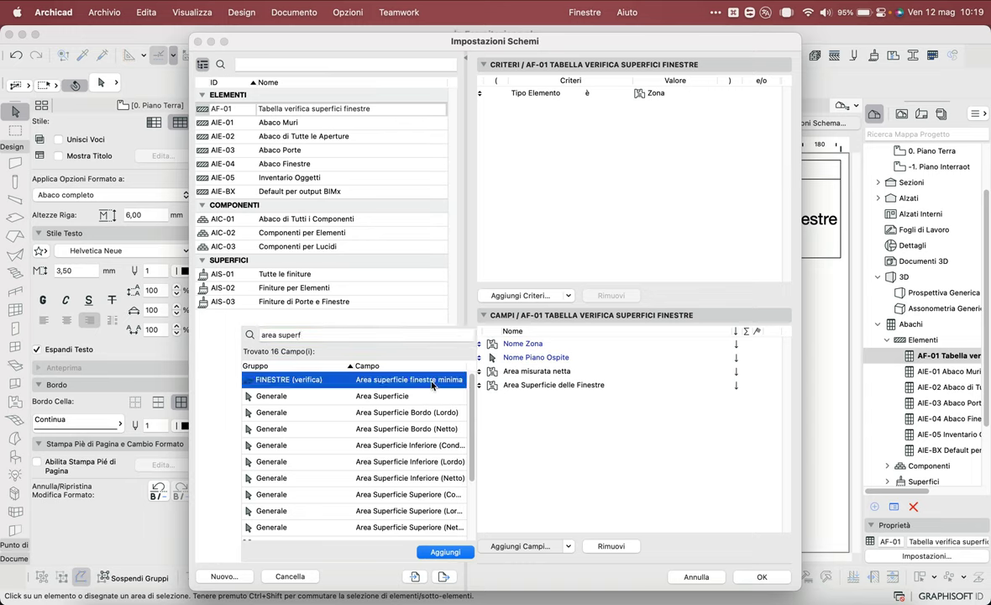
click(760, 577)
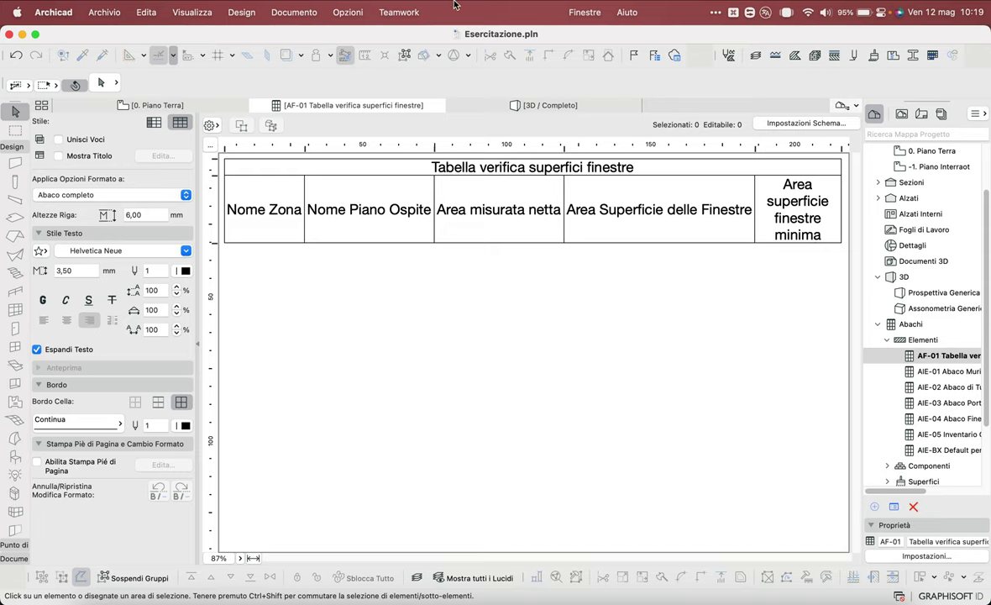
Create a new property named "Verifica area finestre" in the FINESTRE (verifica) group of the property manager.
click(348, 13)
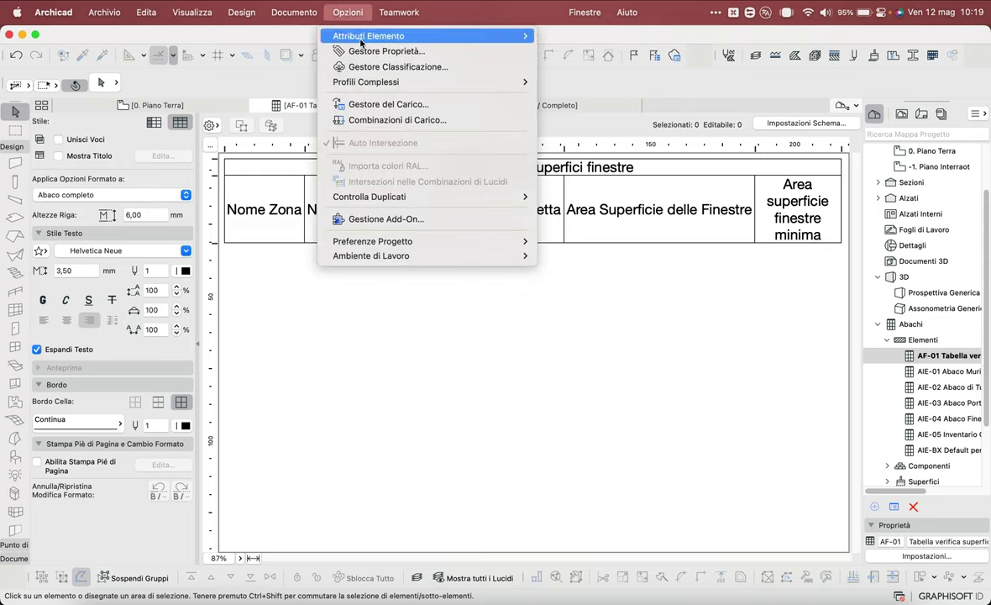
click(366, 48)
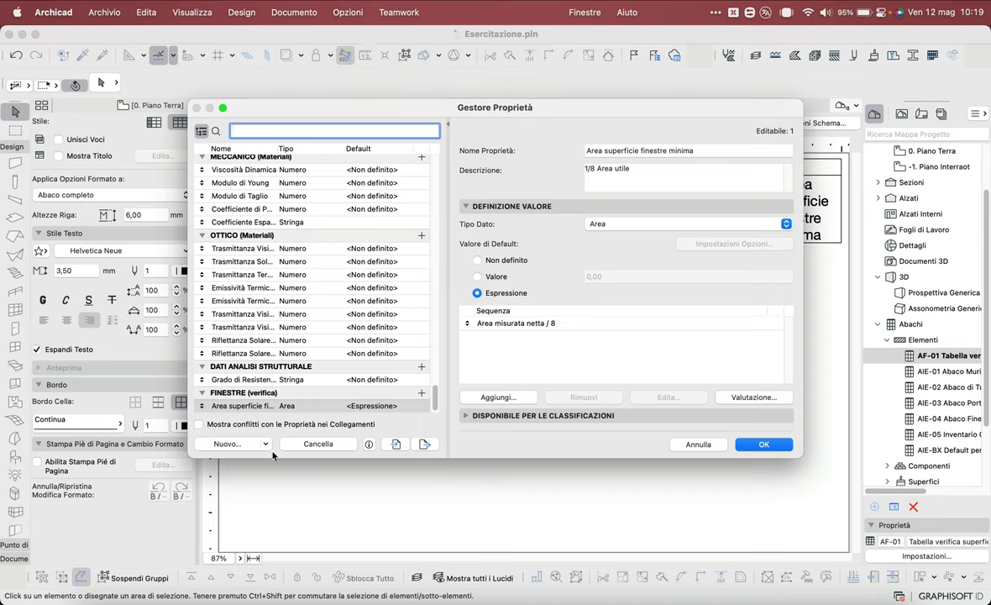
click(227, 444)
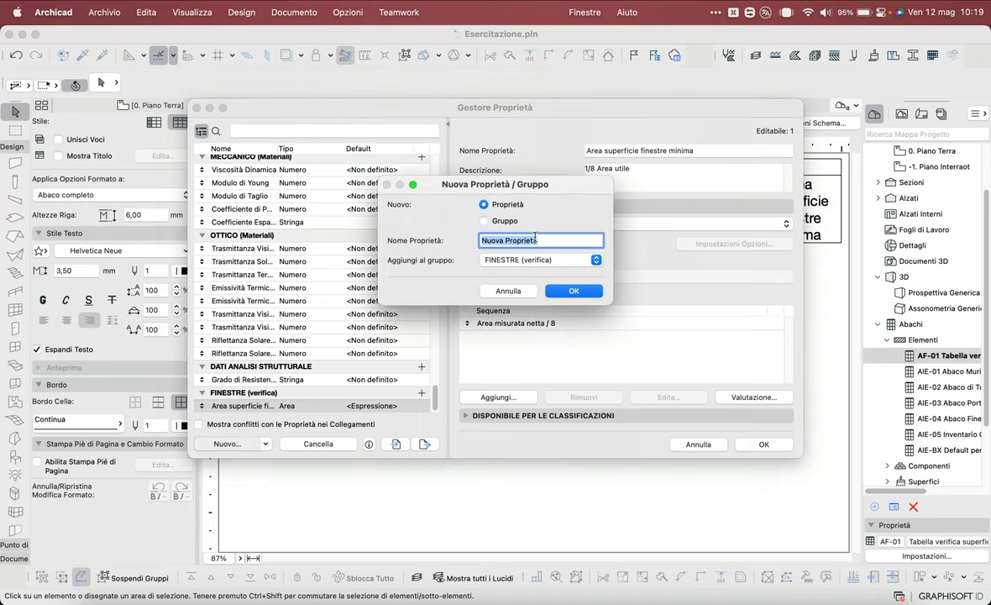
text(Verifica area finestre)
click(575, 290)
Describe the property as "Area finestre >= Area minima delle finetsre" and set its data type to Vero/Falso.
click(622, 174)
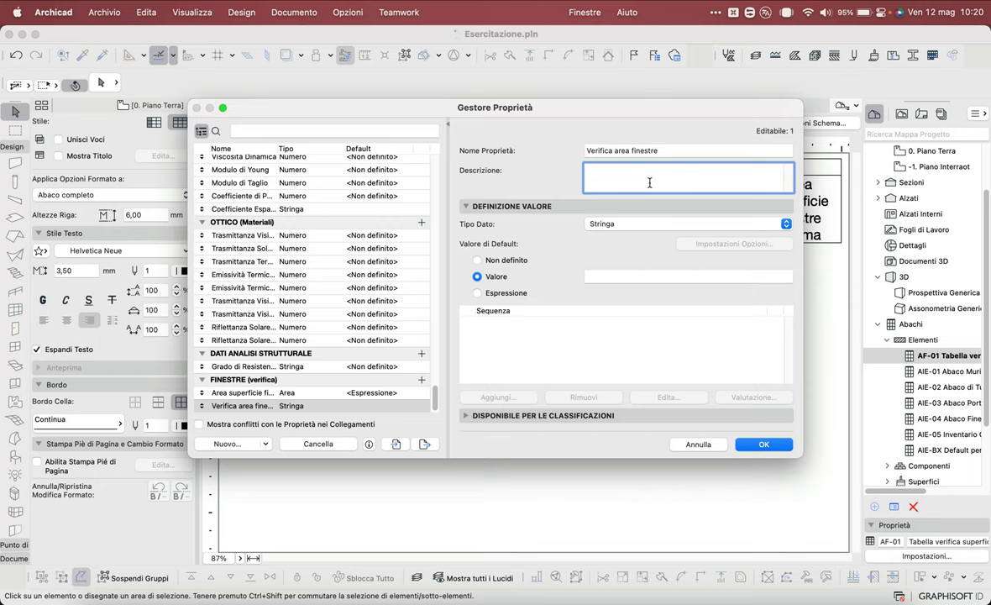
text(Area)
text( finestre)
text( >)
text(= Area)
text( minima delle f)
text(inetsre)
click(689, 223)
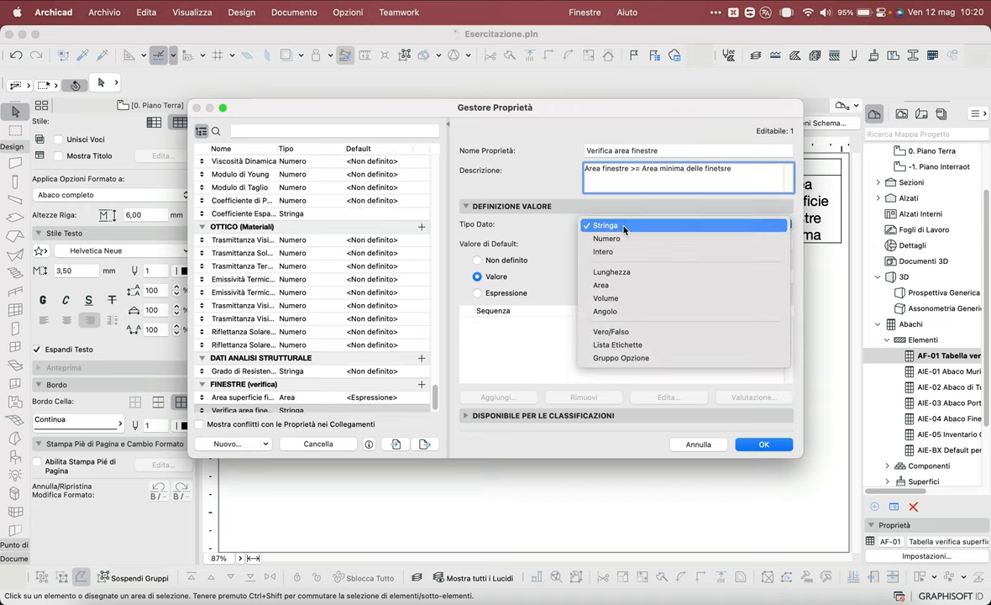
click(616, 333)
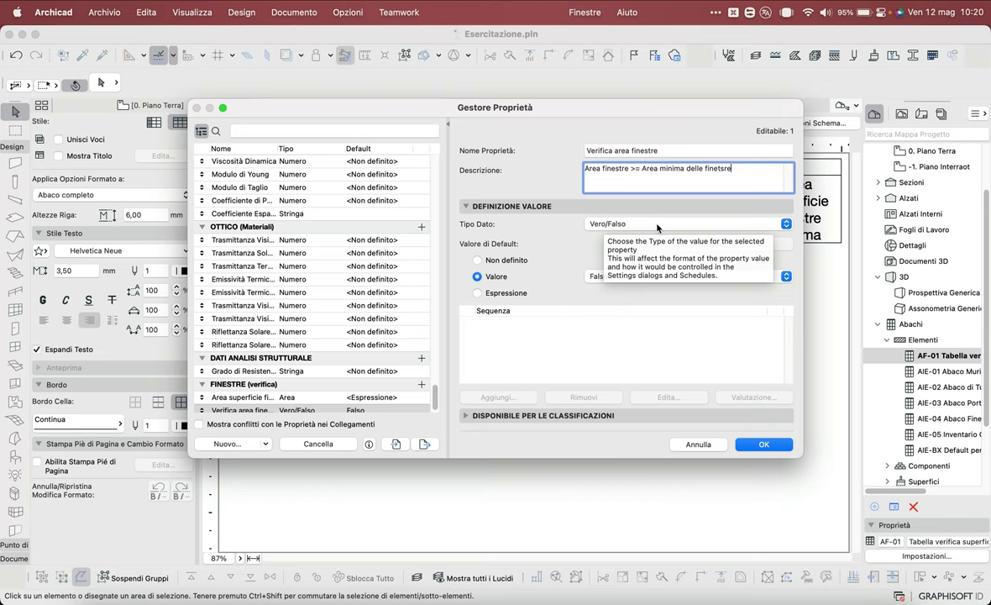
Make the default value an expression and insert the zone parameter Area Superficie delle Finestre.
click(497, 293)
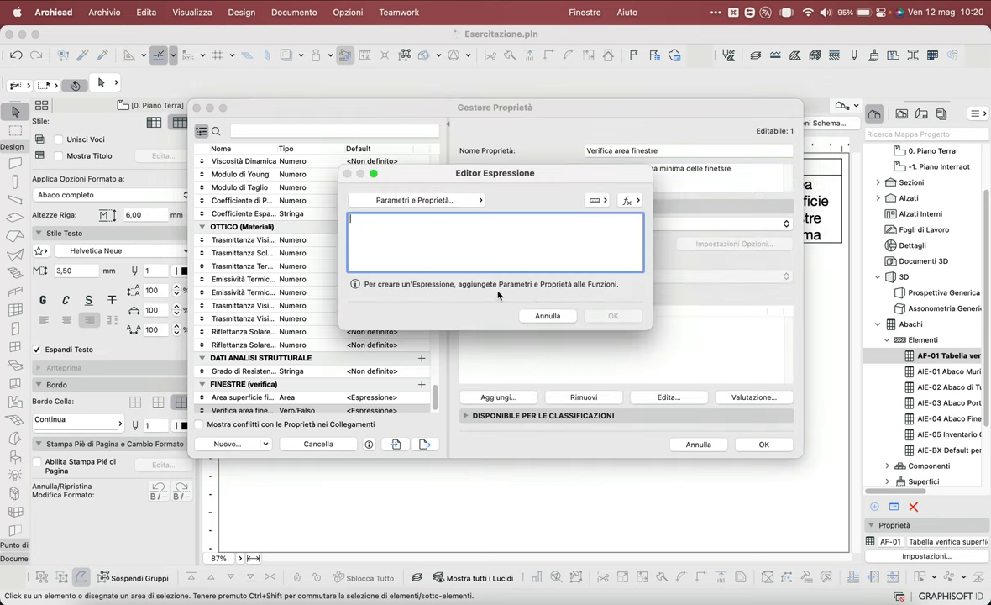
click(443, 200)
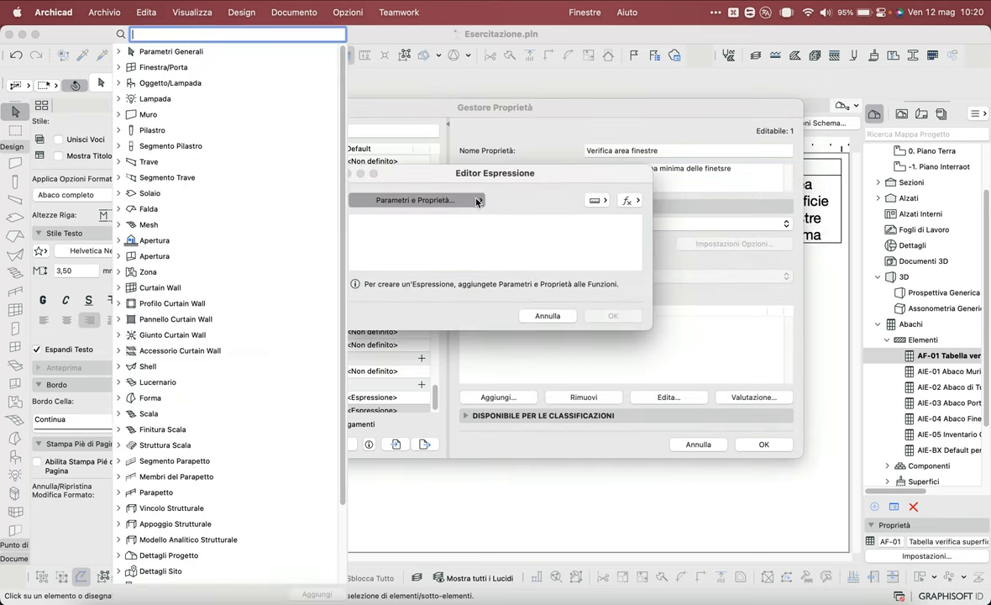
text(area)
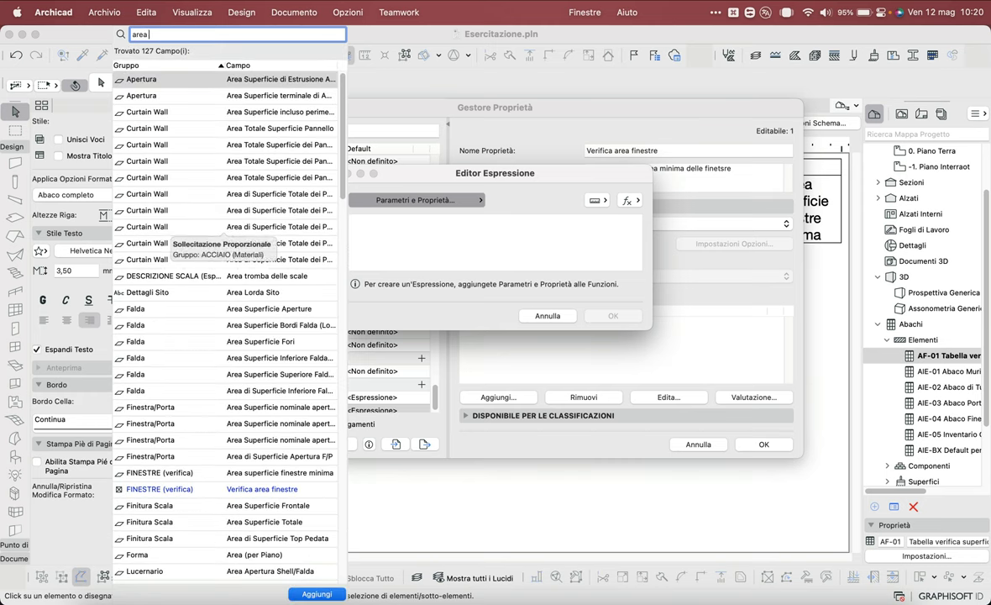
text( superf)
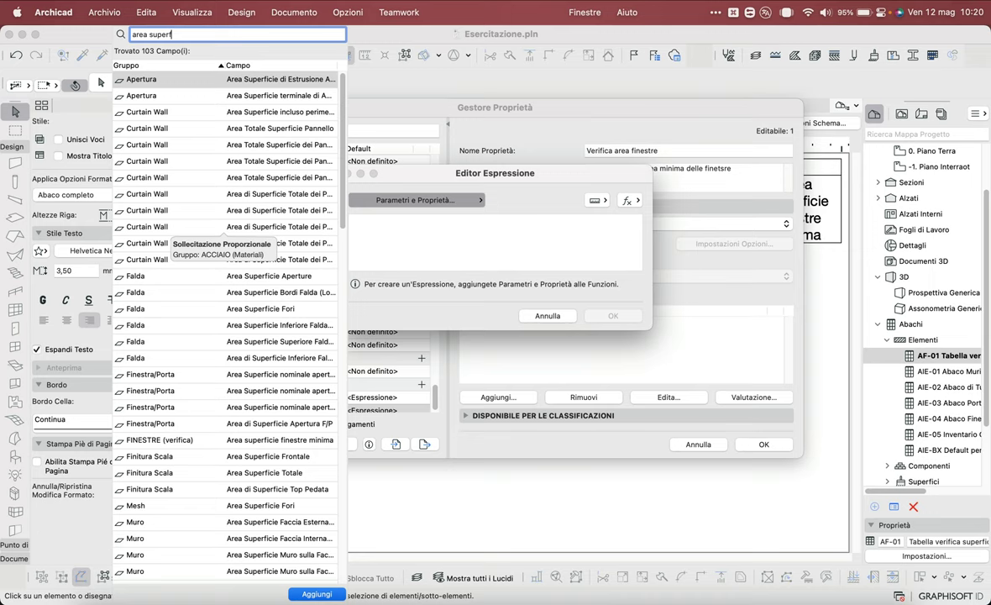
text(ici fin)
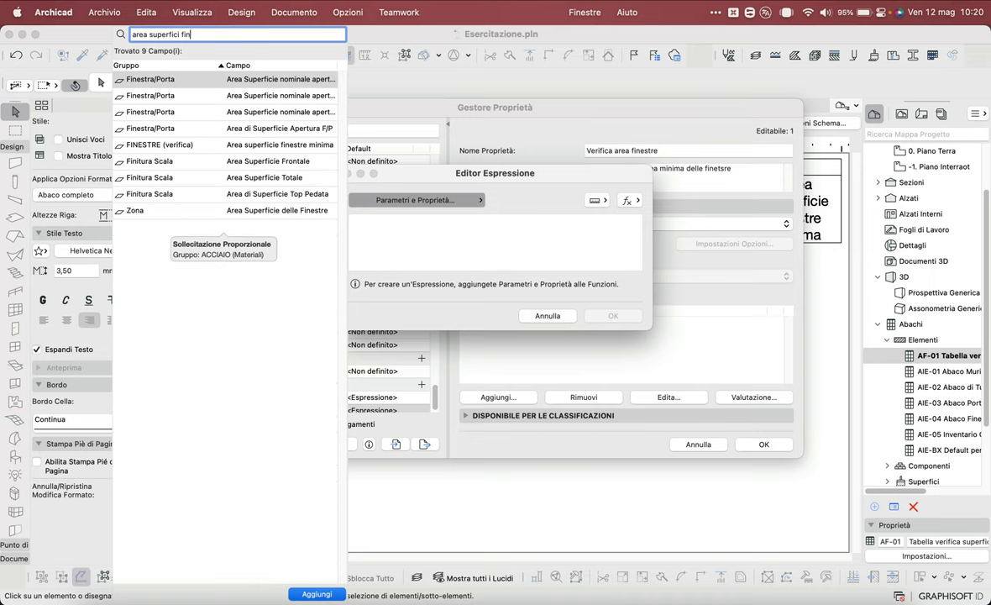
double_click(290, 212)
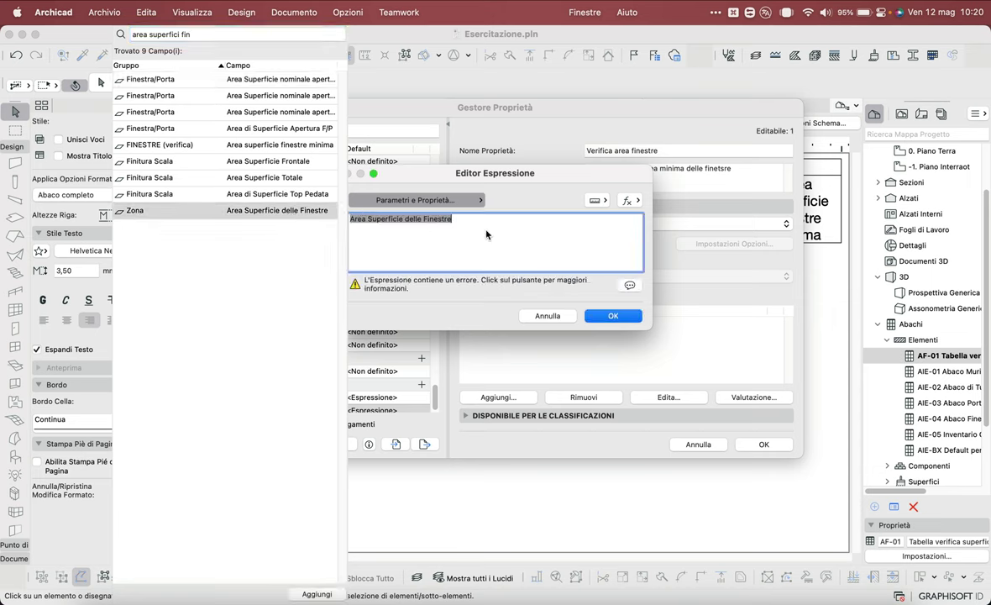
Append the operator Maggiore di o uguale a (>=) to the expression.
click(630, 201)
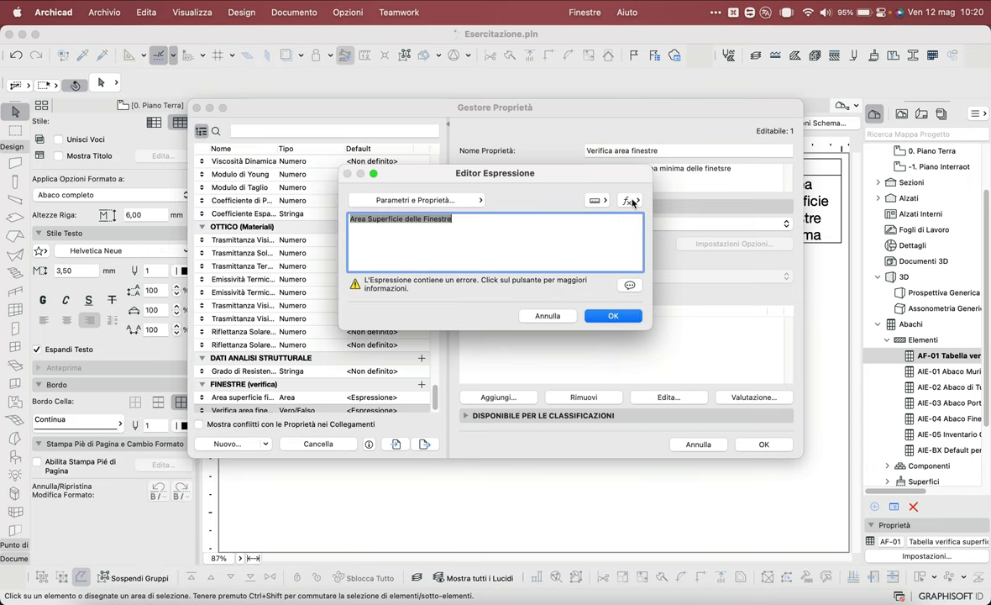
click(631, 201)
click(649, 234)
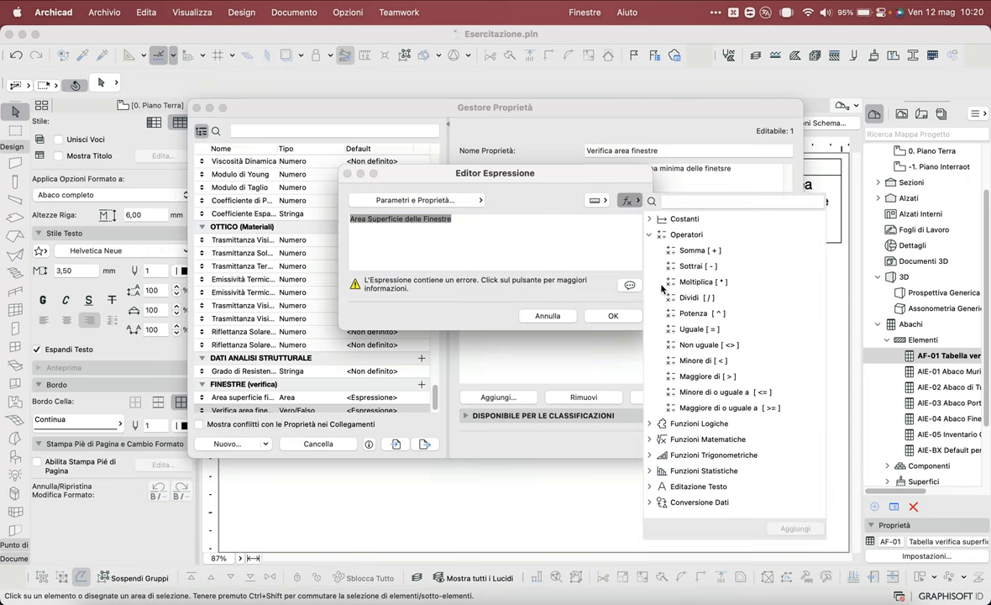
double_click(672, 408)
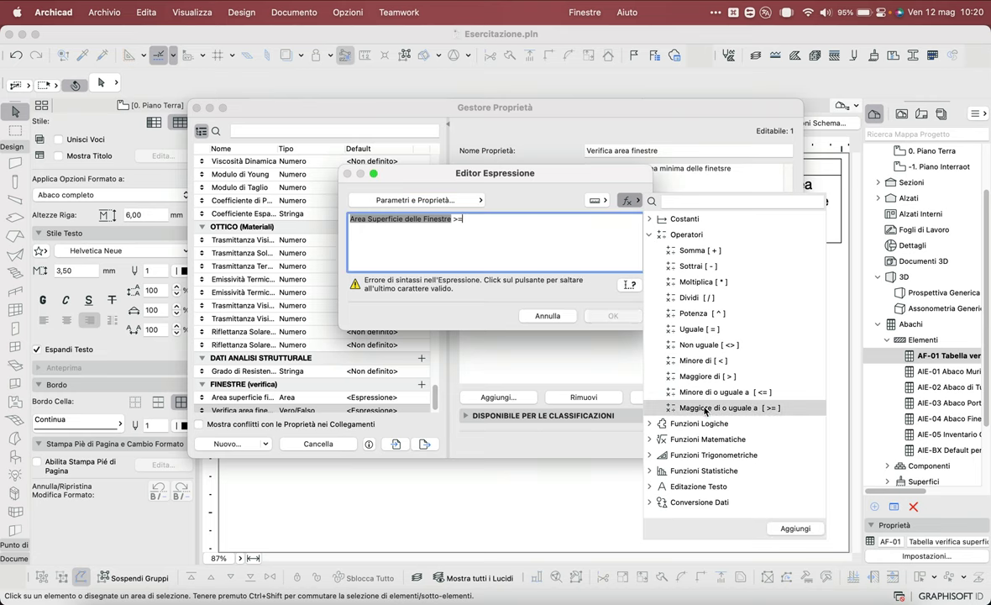
click(552, 265)
Complete the expression with the property Area superficie finestre minima and confirm it.
click(445, 199)
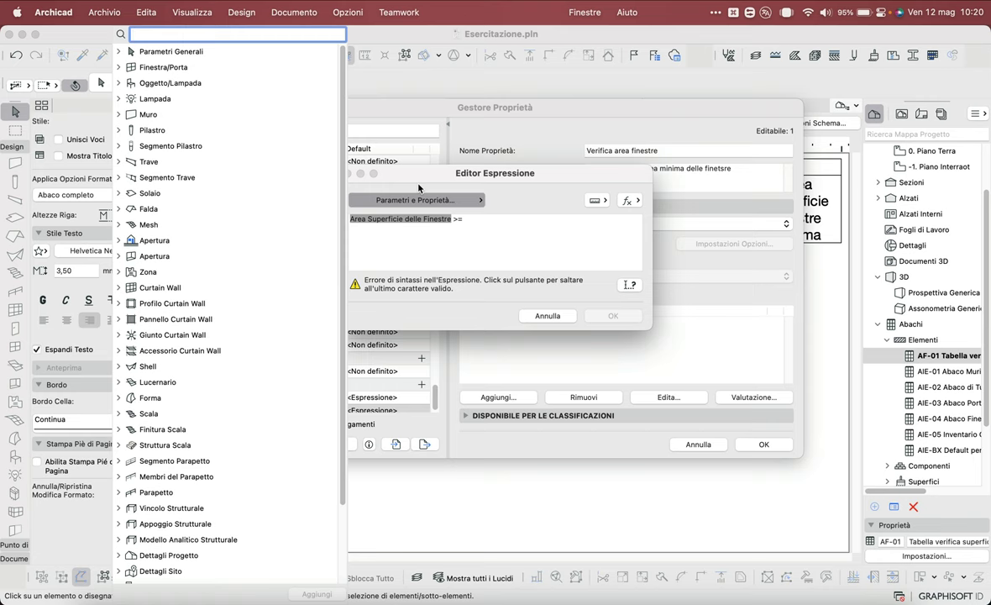
text(area)
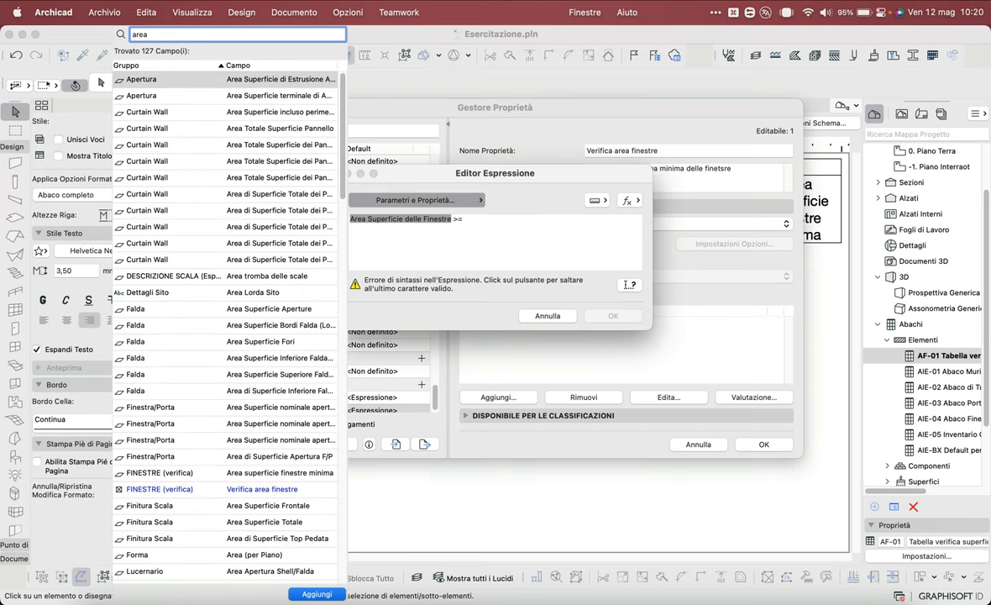
text( min)
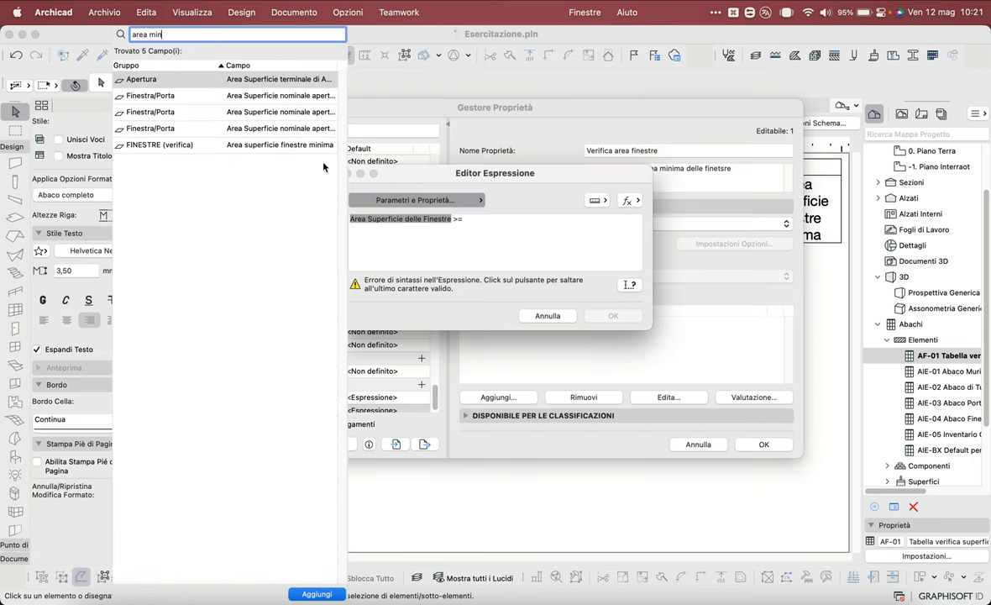
double_click(286, 143)
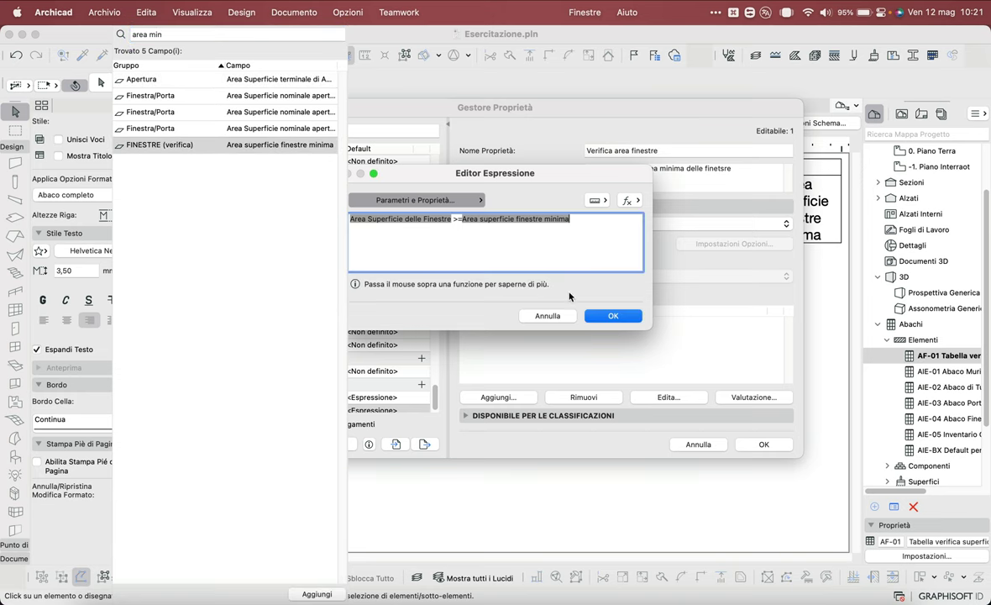
click(606, 316)
click(605, 317)
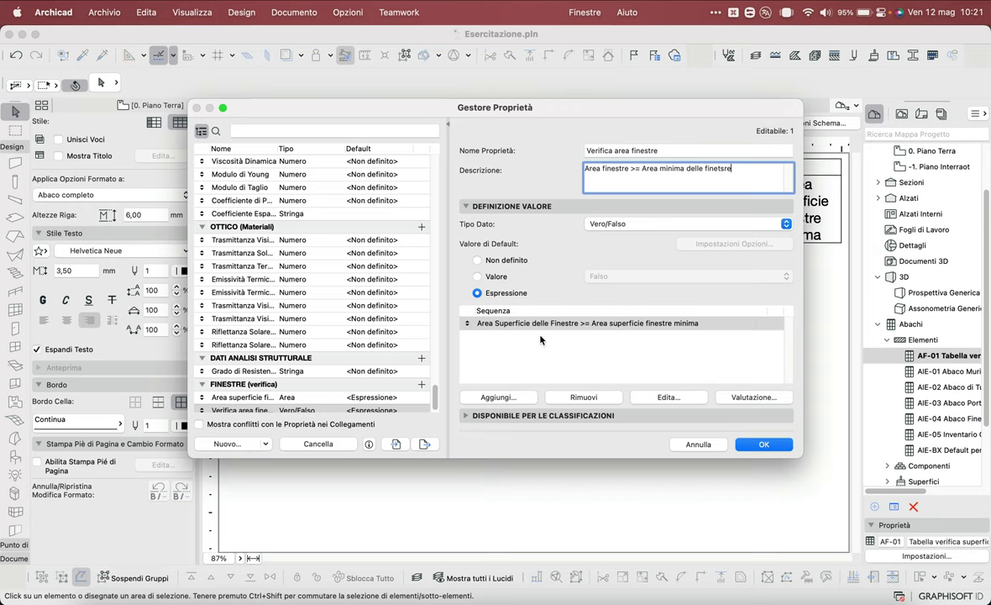
Copy the classification availability from Area superficie finestre minima to the property Verifica area finestre.
click(466, 207)
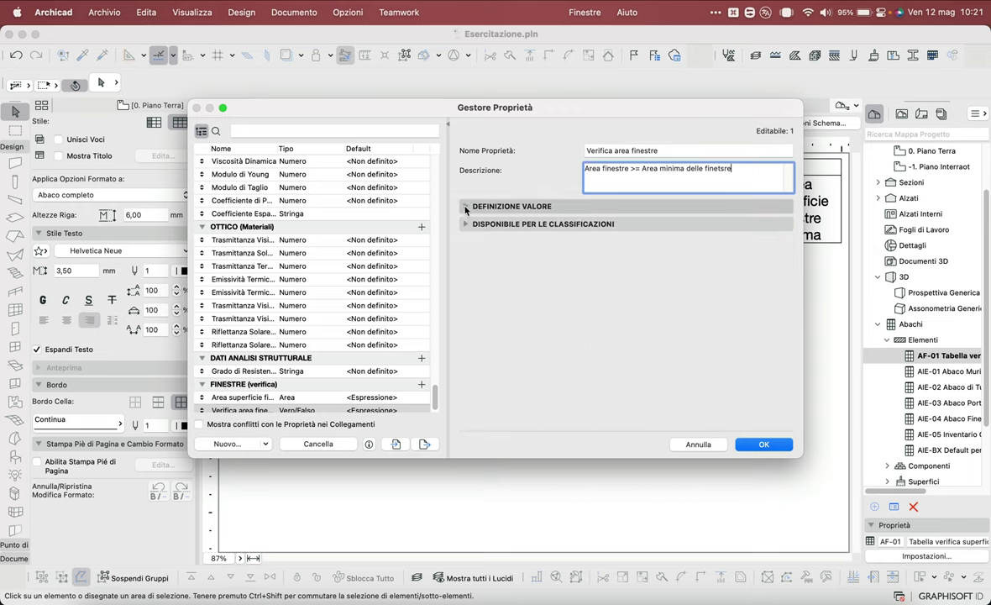
click(465, 224)
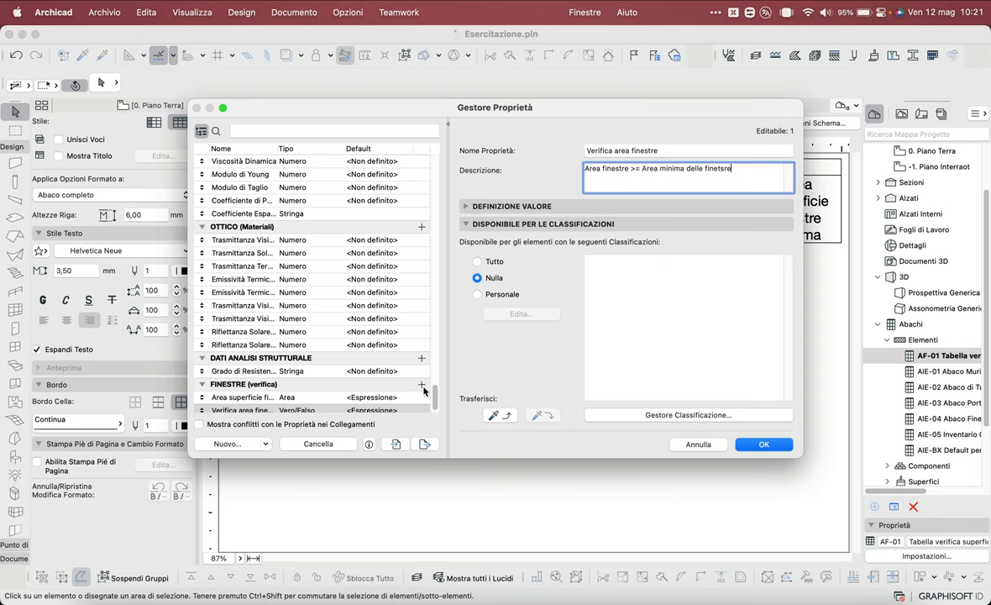
click(383, 400)
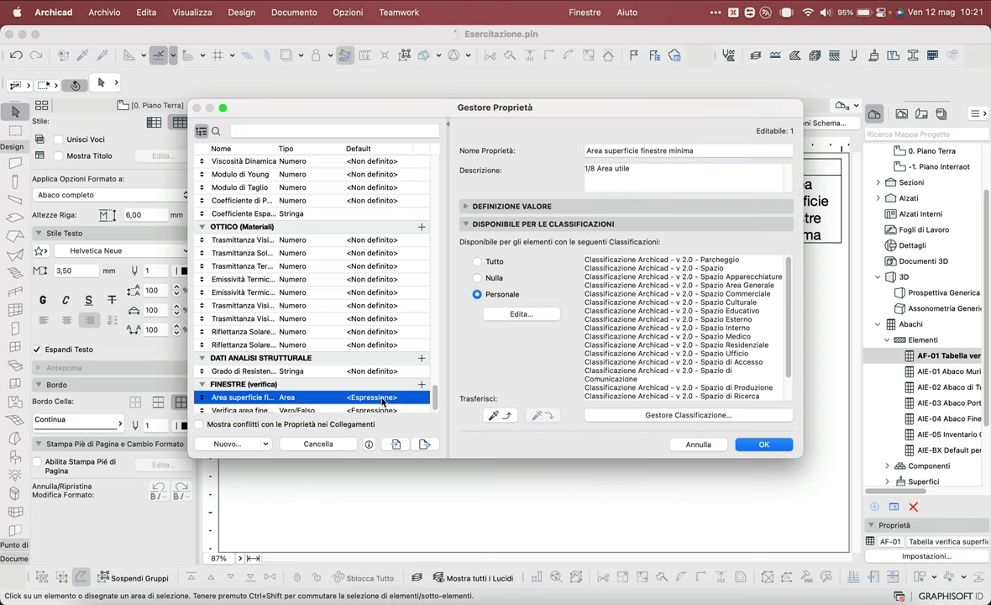
click(498, 416)
key(Down)
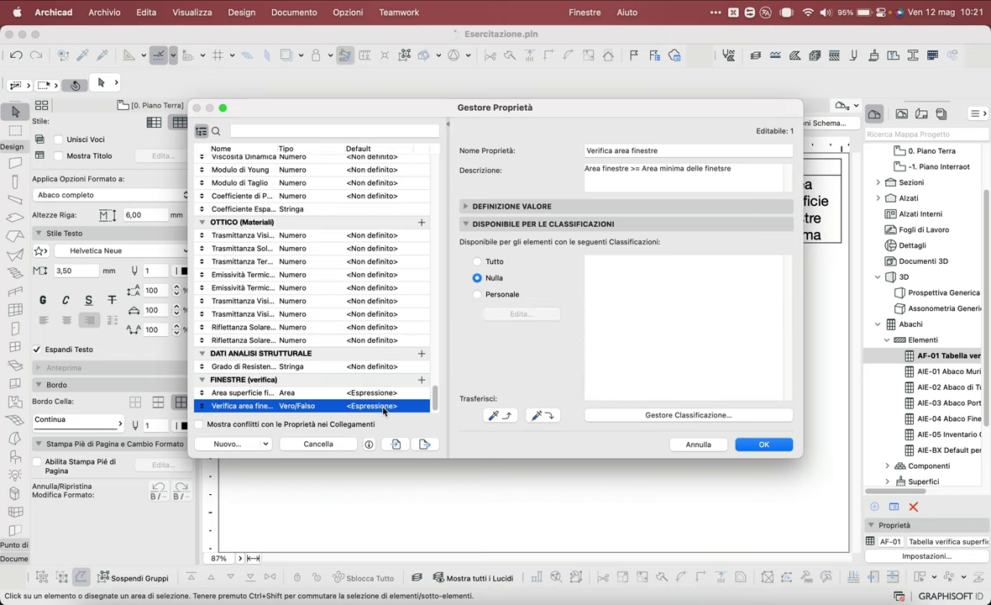
click(542, 414)
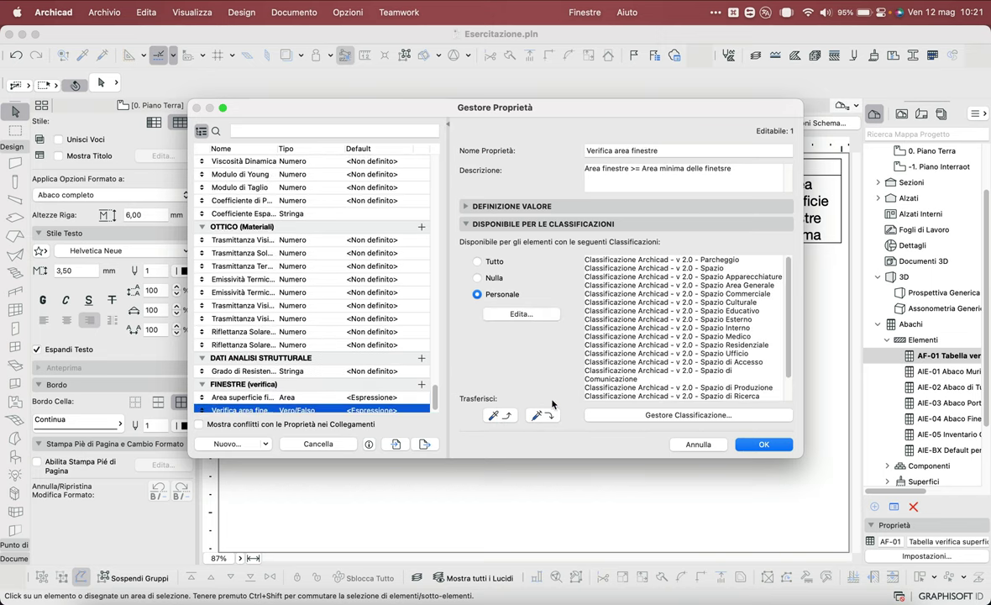
Review the value definition of Verifica area finestre and save the new property in the property manager.
click(467, 217)
click(465, 207)
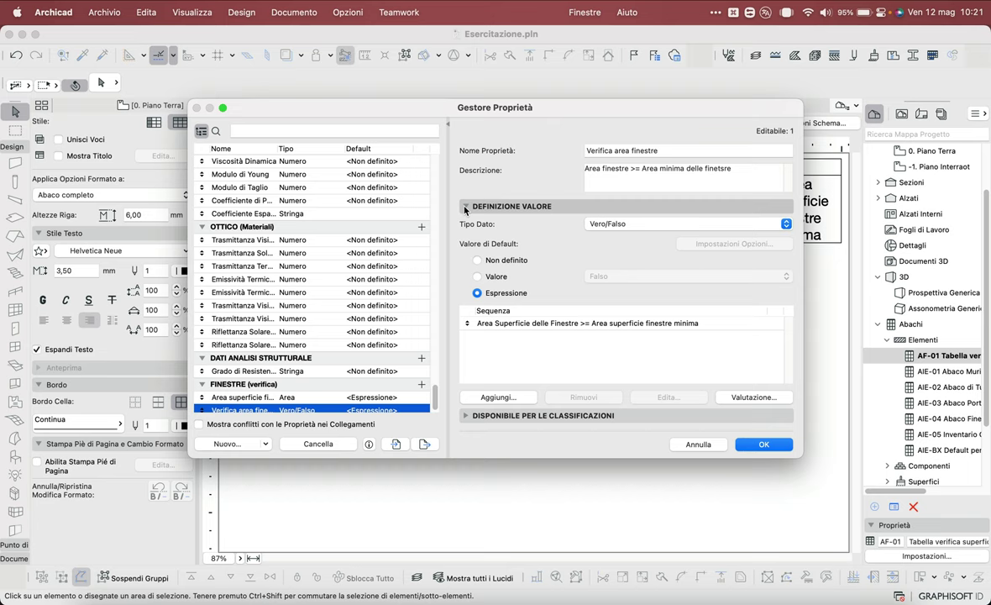
click(767, 446)
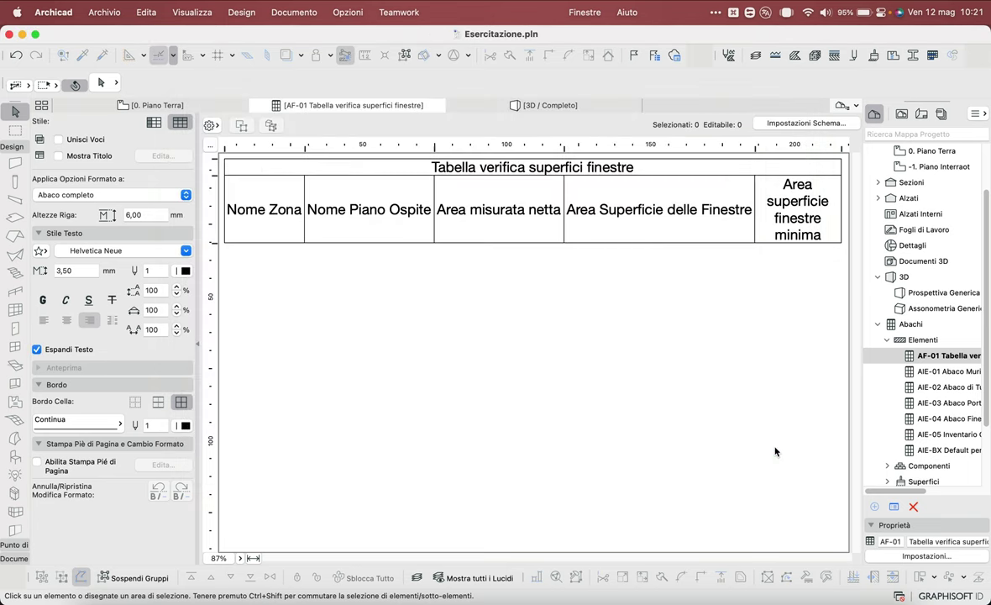
Add the field Verifica area finestre to the scheme AF-01 Tabella verifica superfici finestre and fit the schedule to the view.
click(786, 125)
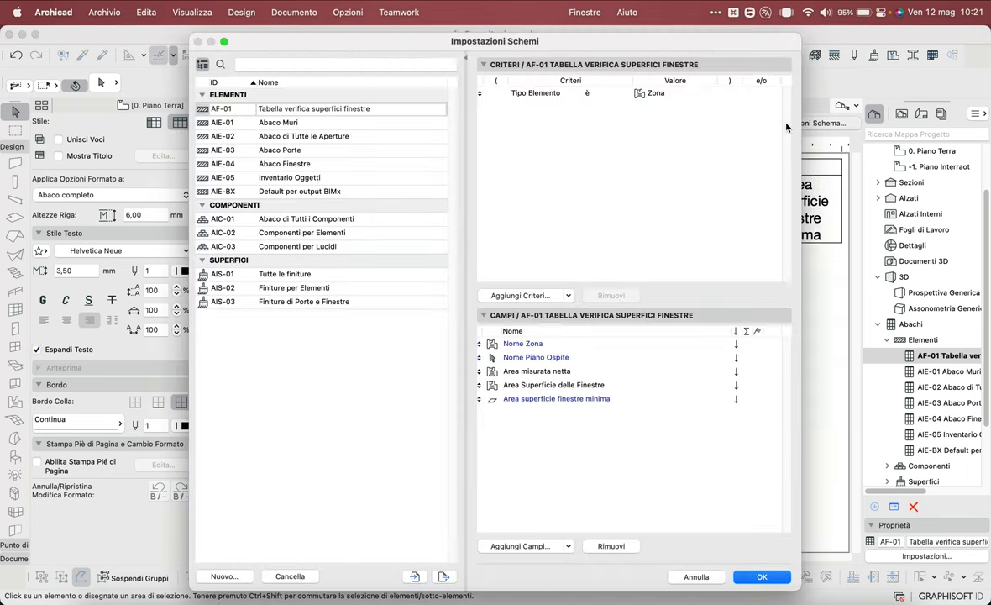
click(520, 546)
text(ver)
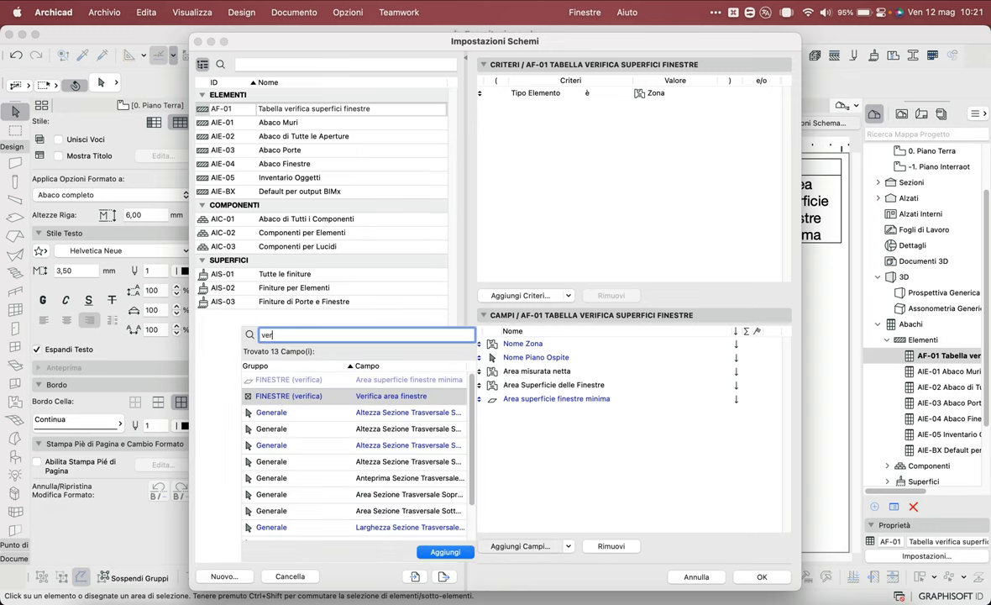
key(Return)
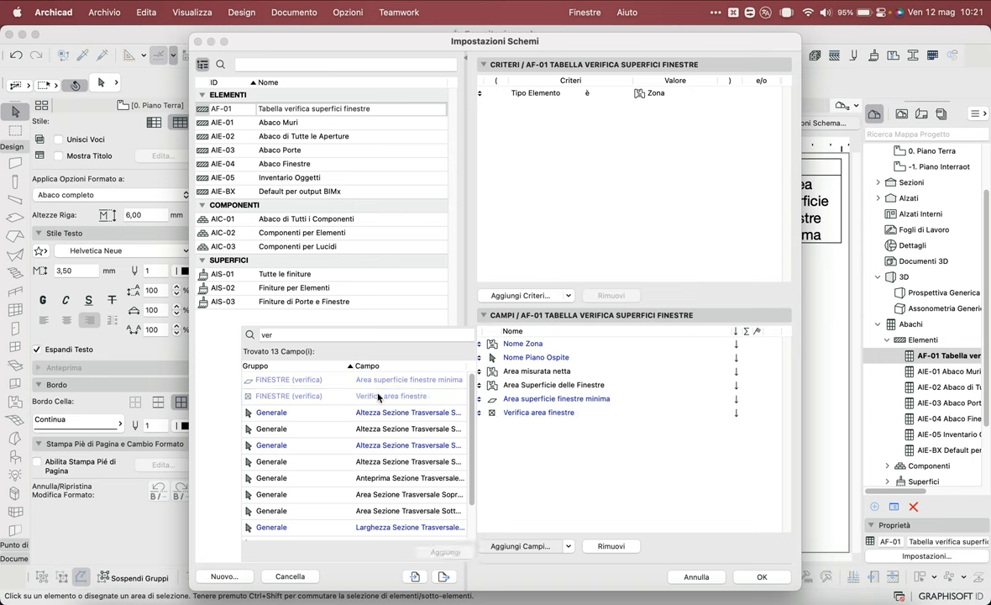
click(759, 576)
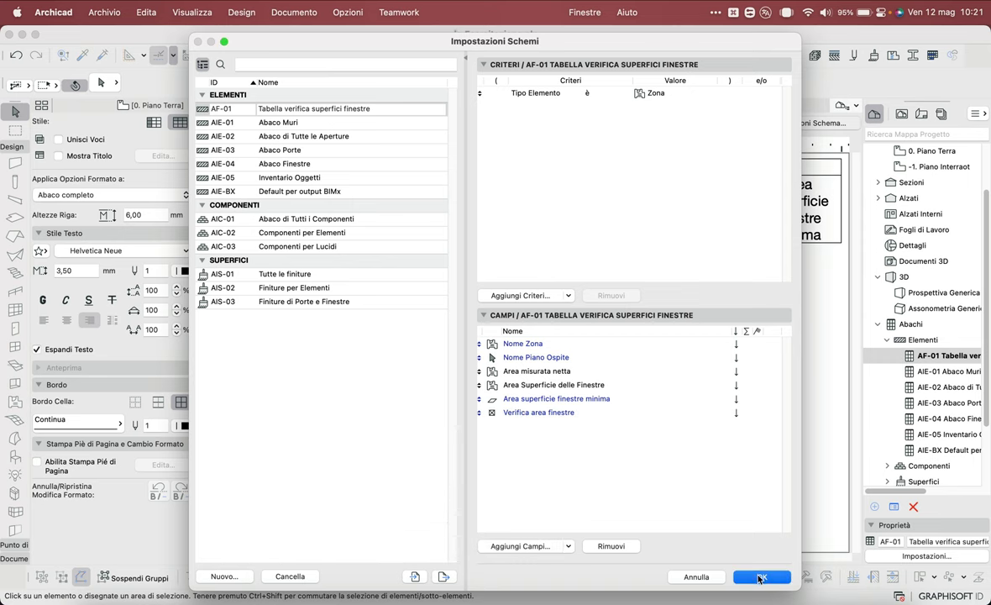
click(760, 577)
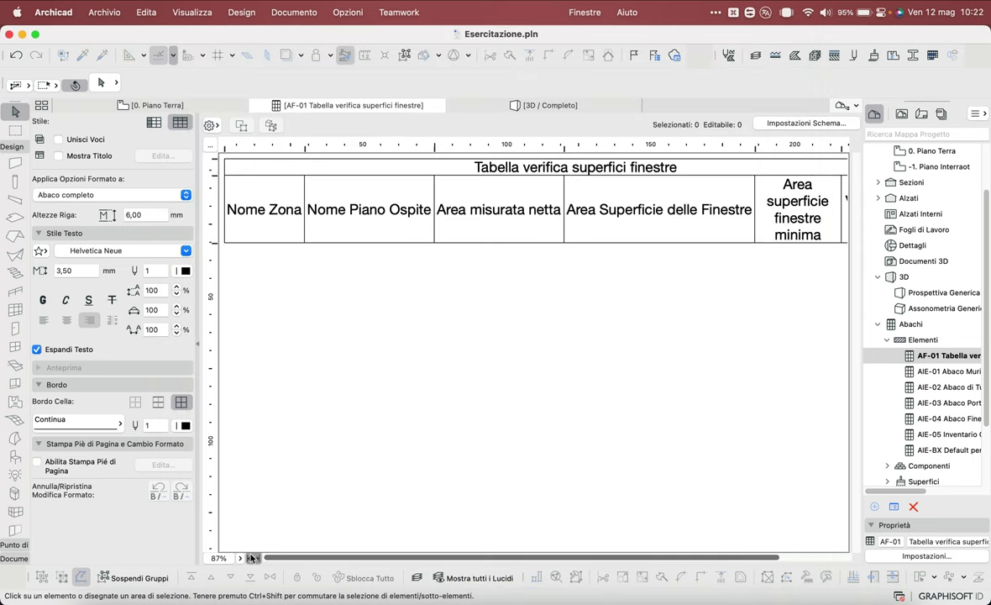
scroll(236, 521, down, 2)
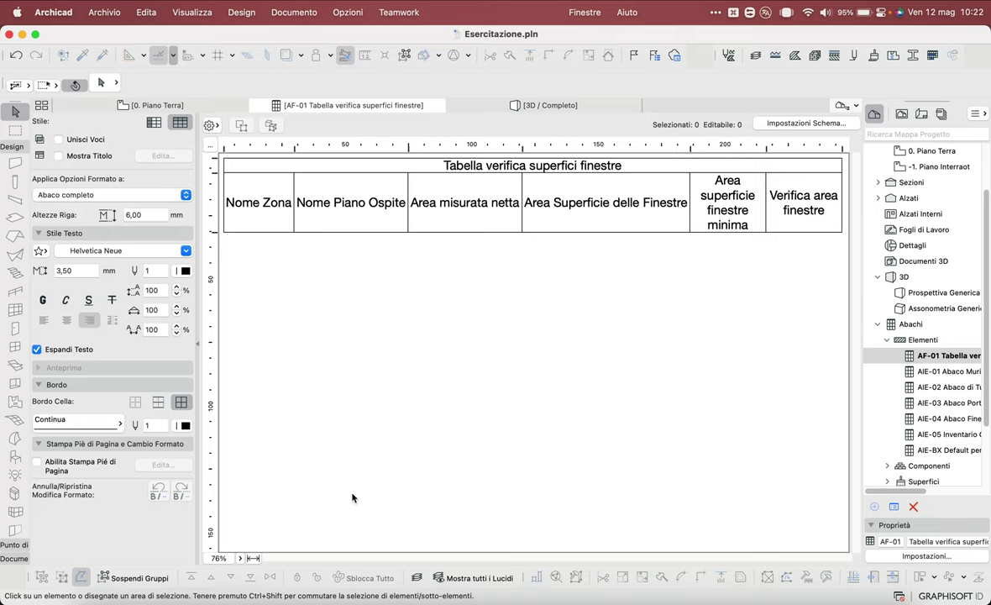
On the 0. Piano Terra floor plan, set the Zone tool's default zone name to Soggiorno.
click(194, 102)
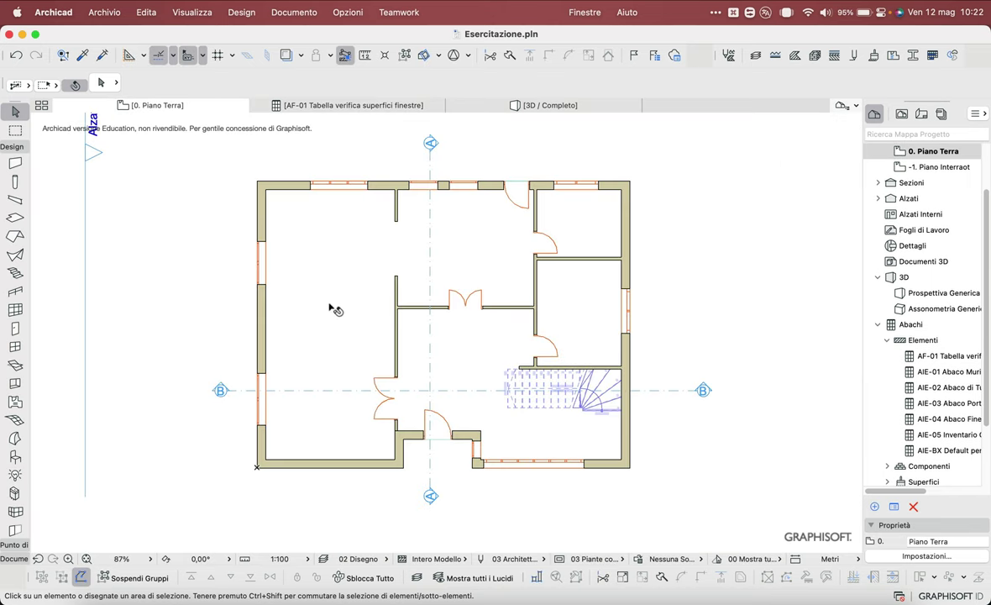
click(14, 402)
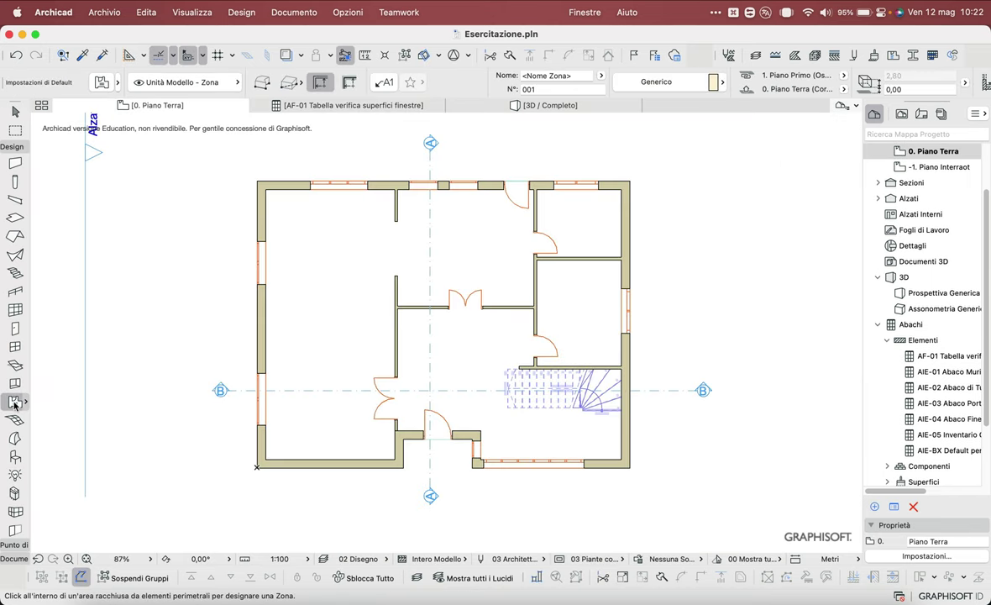
click(100, 82)
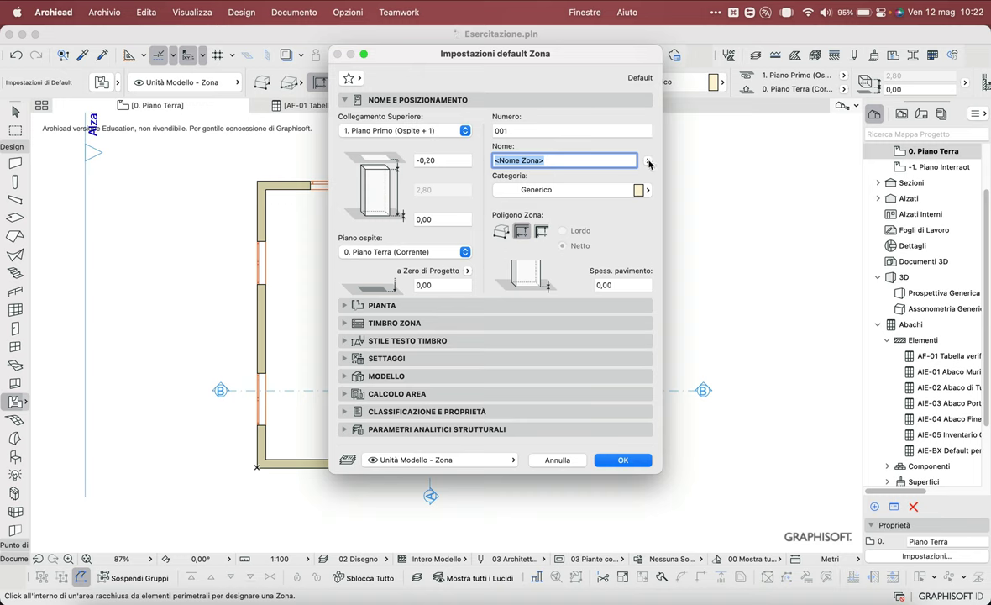
click(648, 161)
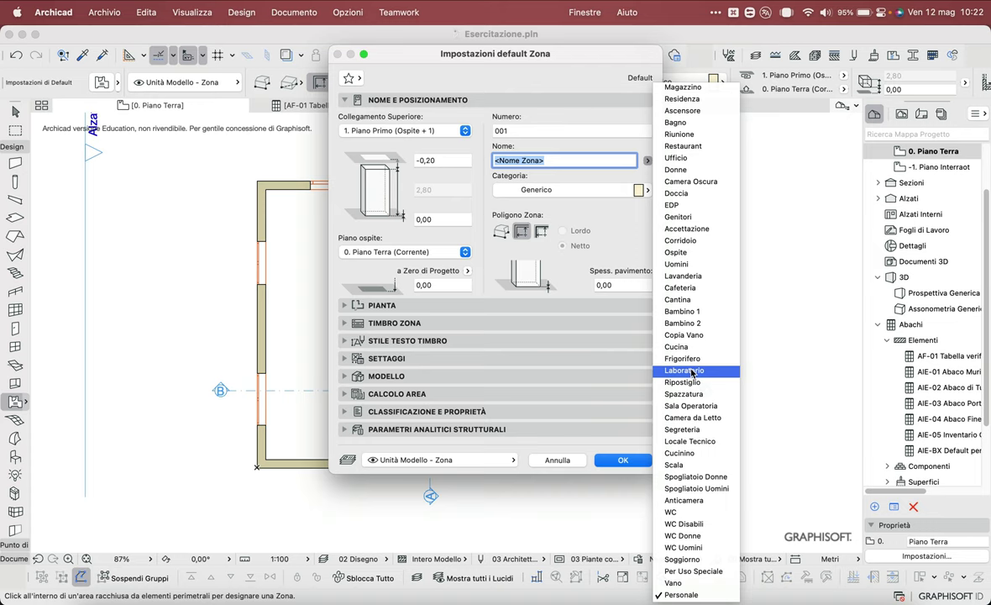
key(Escape)
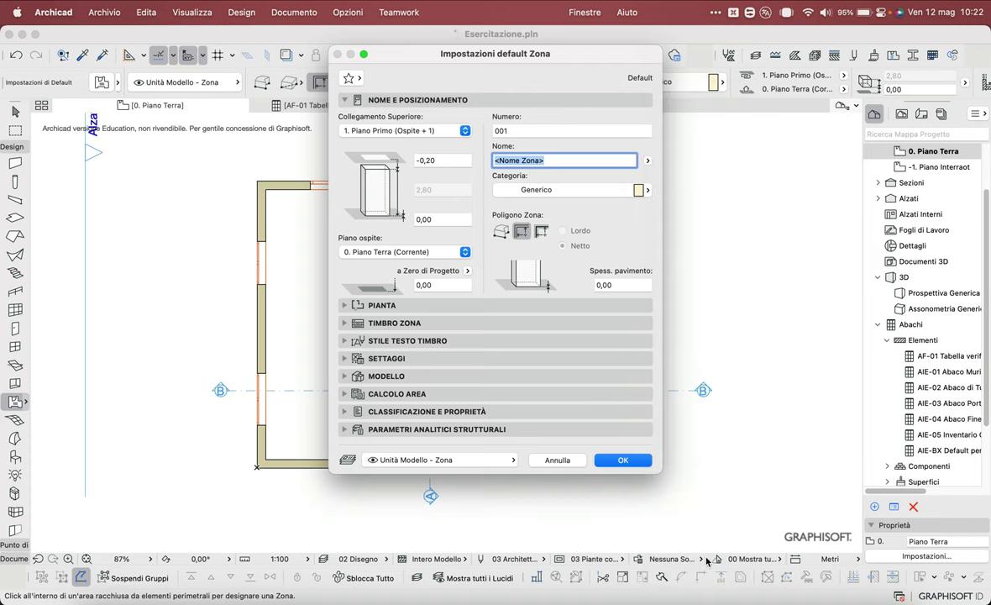
text(Soggiorno)
click(622, 459)
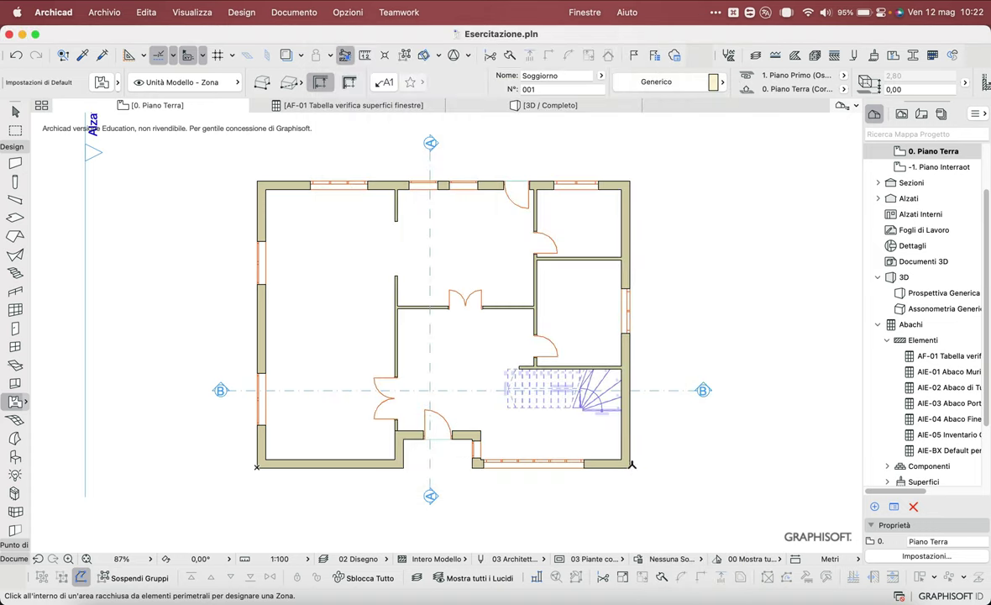
Place the Soggiorno zone in the large room along the plan's left outer wall and enable Mostra Timbri Zona for 03 Piante costruzione.
click(335, 303)
click(328, 311)
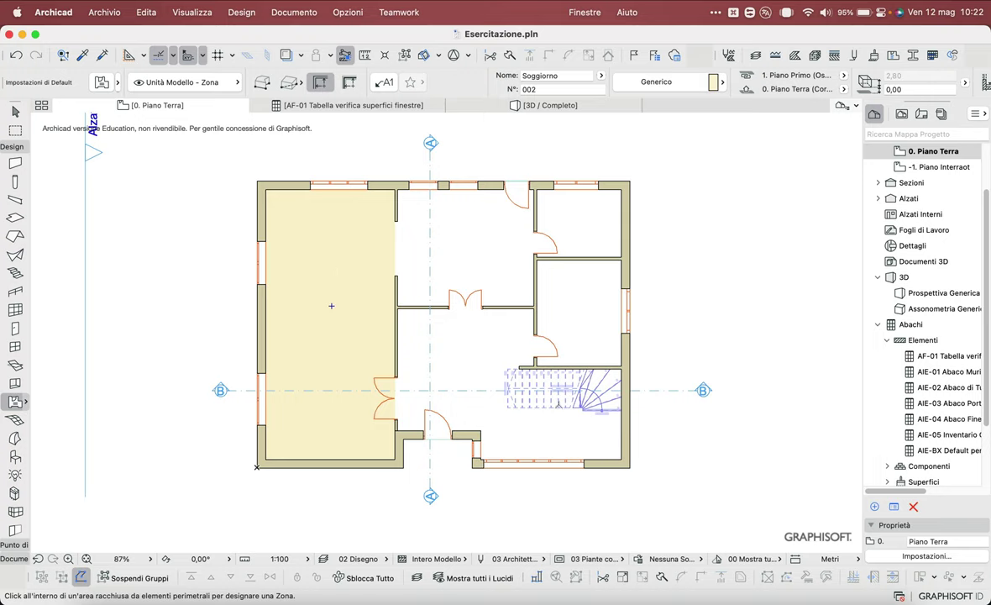
click(560, 561)
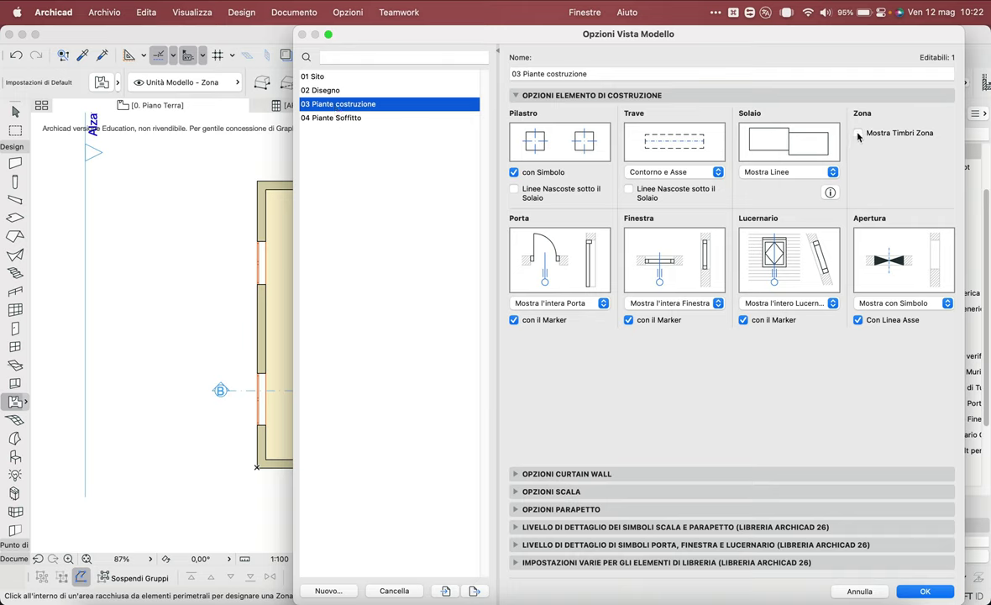
click(927, 591)
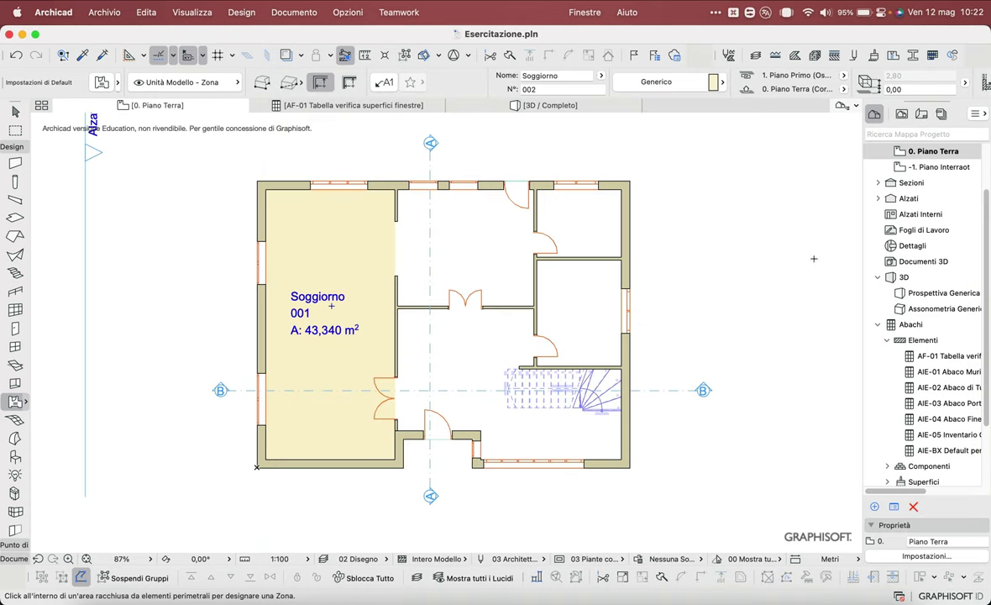